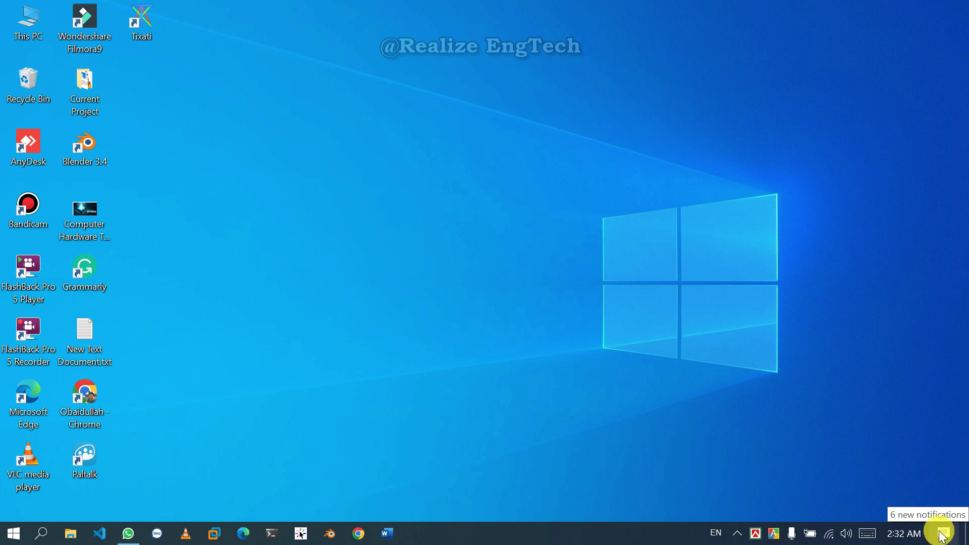
Open the action center, dismiss the notification about the device unplugged from the audio jack, and clear all remaining notifications
left_click(942, 534)
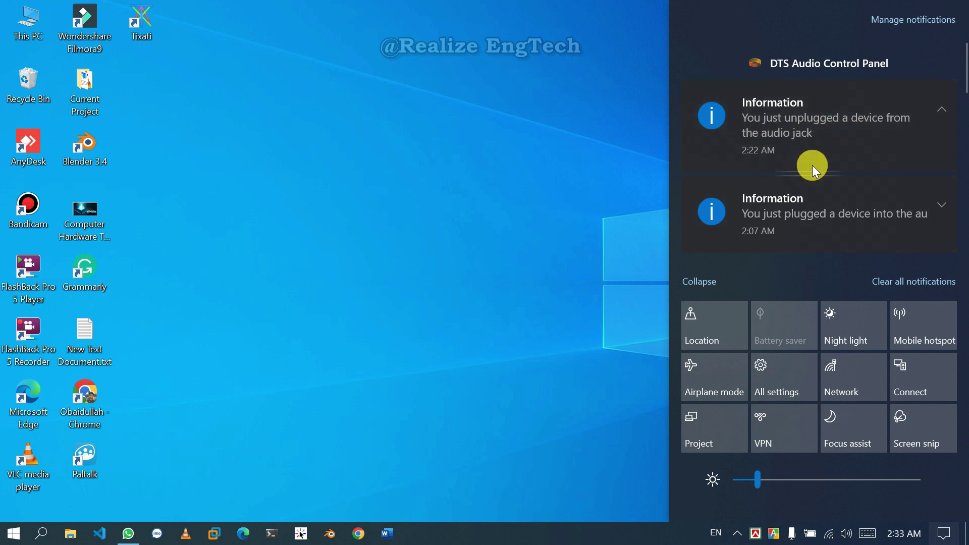
scroll(820, 135, "down", 2)
scroll(820, 136, "down", 8)
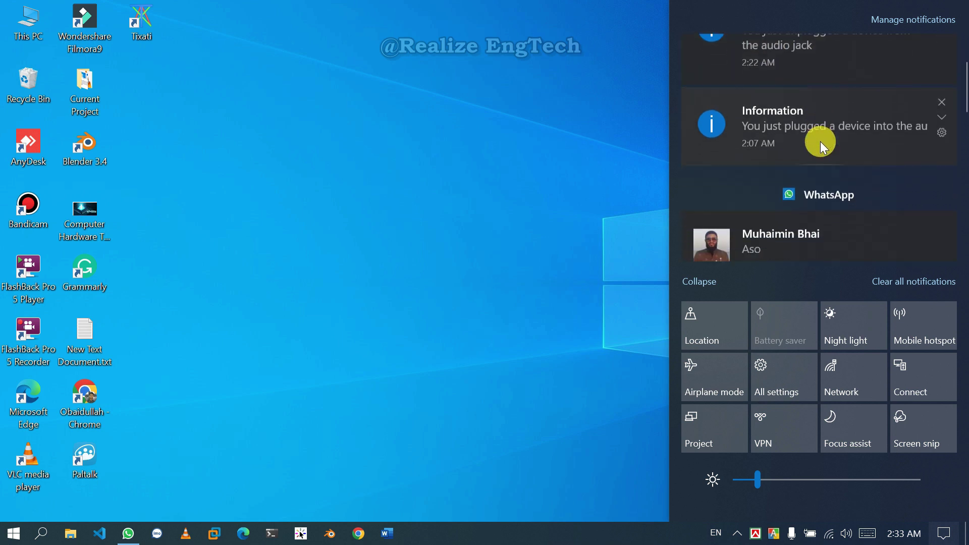
scroll(820, 141, "down", 8)
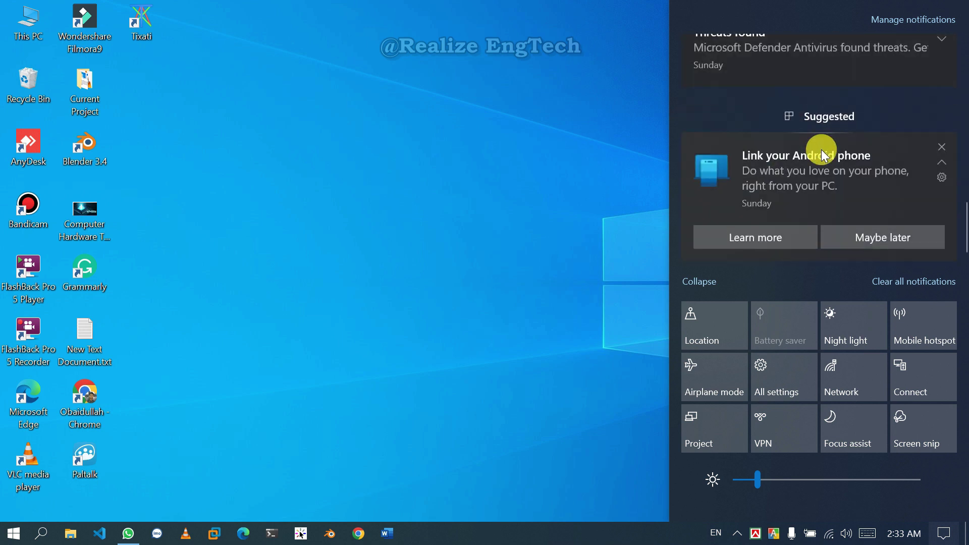
scroll(820, 169, "up", 8)
scroll(820, 168, "up", 5)
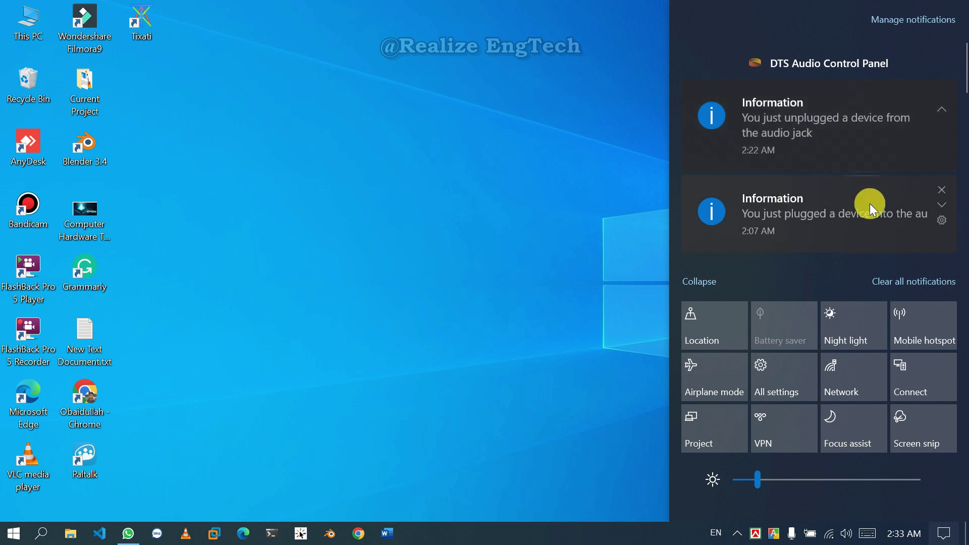
left_click(942, 95)
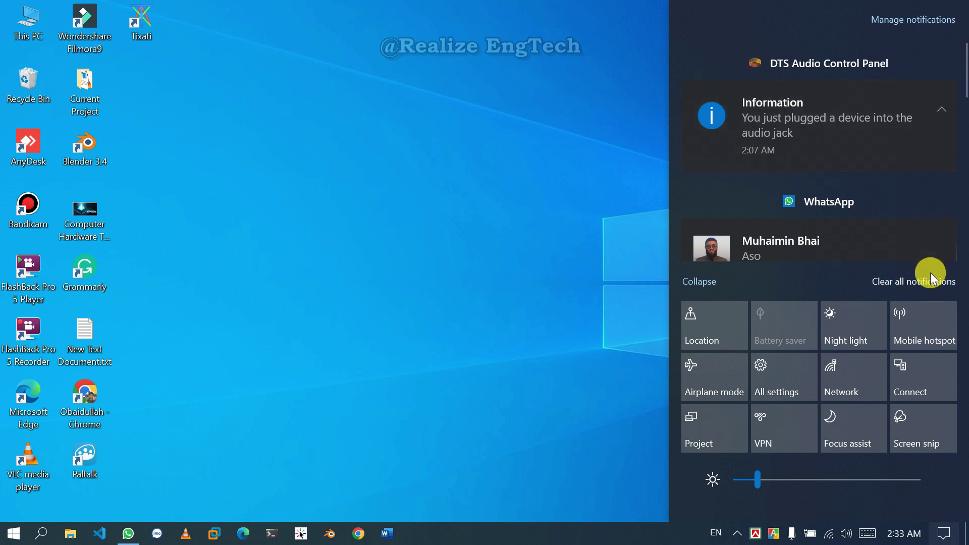
left_click(900, 283)
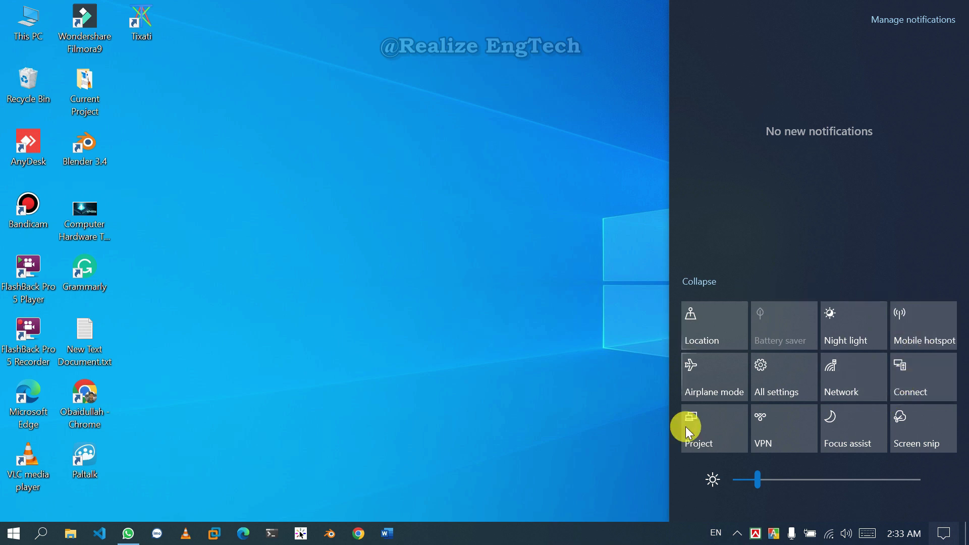
Collapse and re-expand the quick actions, and toggle Battery saver on and back off
left_click(709, 286)
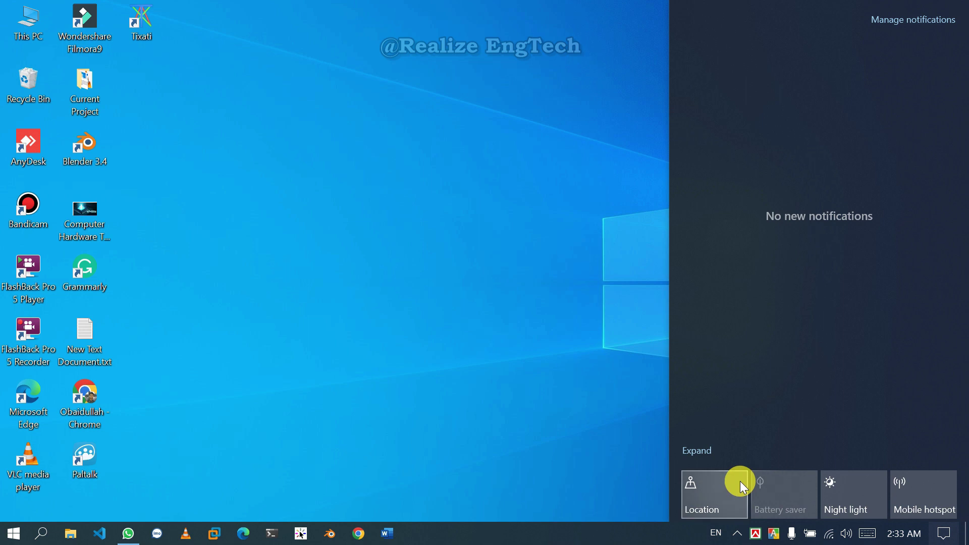
left_click(697, 455)
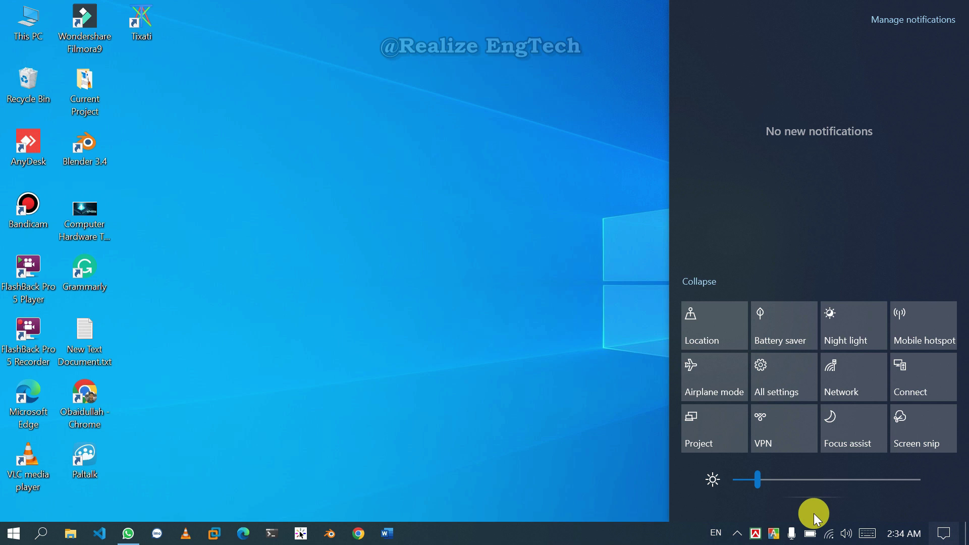
left_click(778, 317)
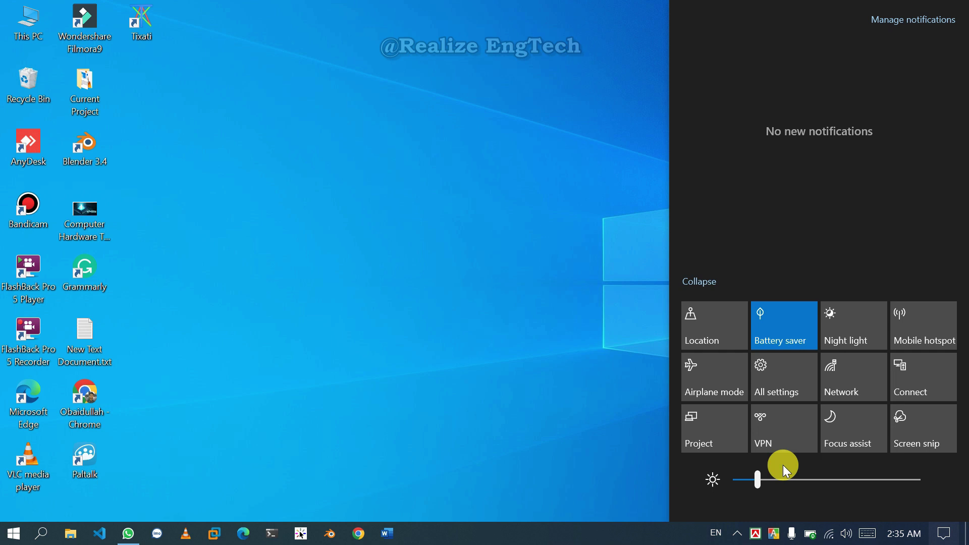
left_click(789, 323)
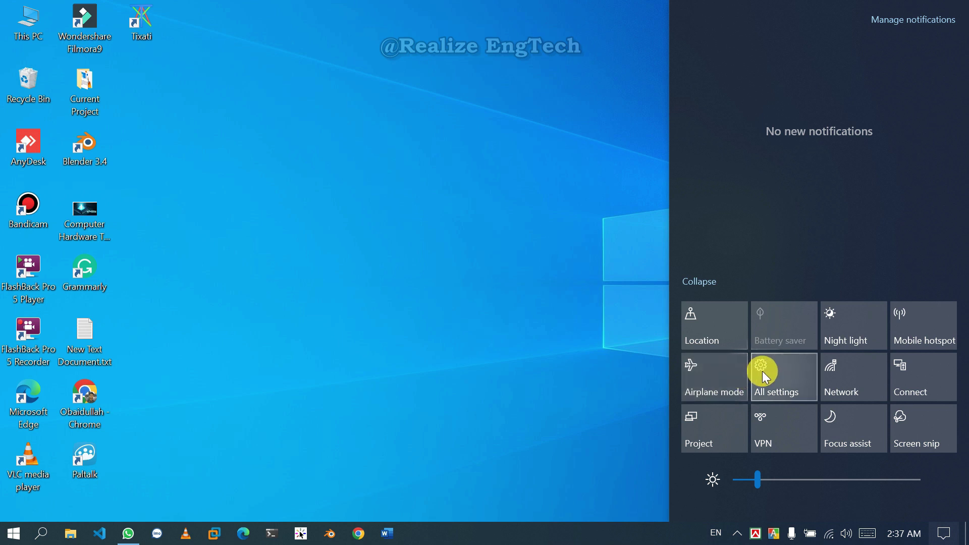
Open All settings, look through the System display and Personalization background pages, and close Settings
left_click(790, 376)
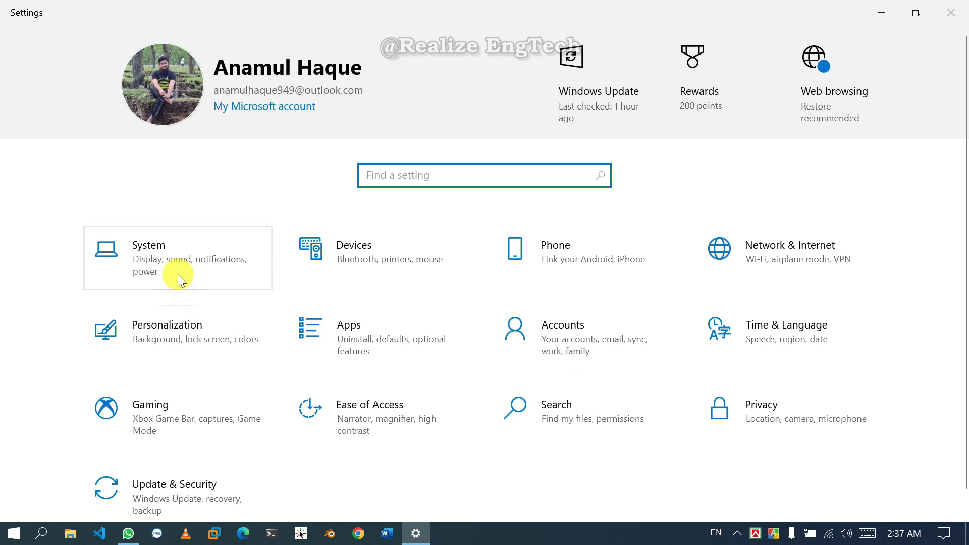
left_click(167, 249)
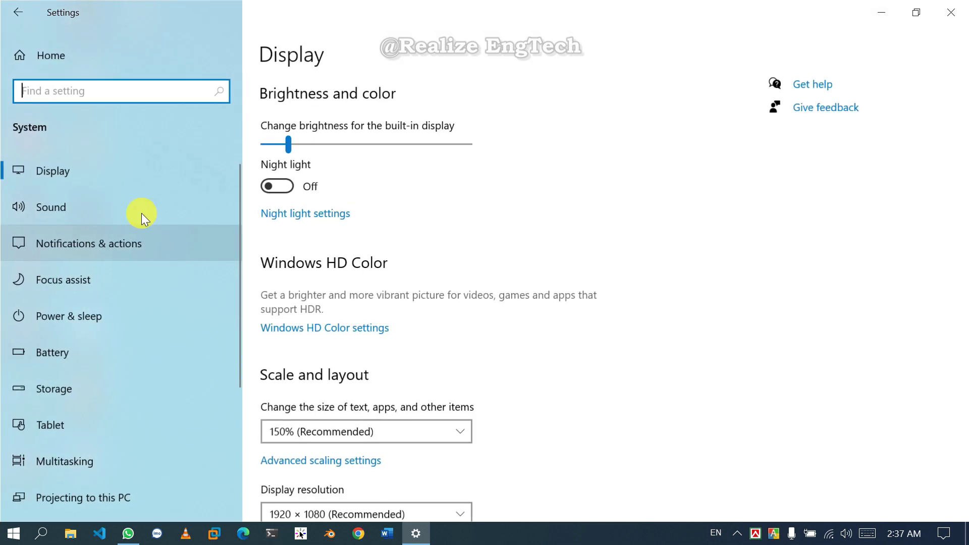
scroll(400, 196, "down", 3)
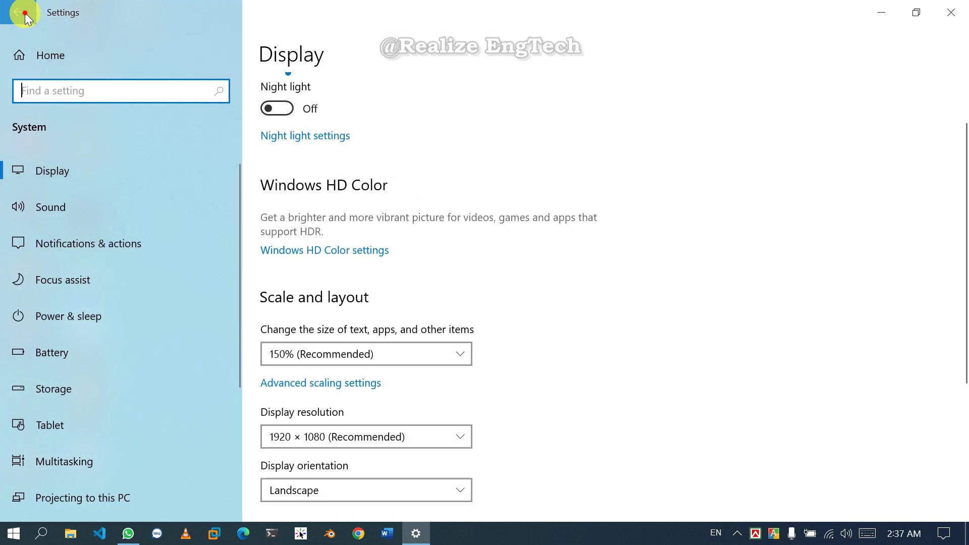
left_click(18, 12)
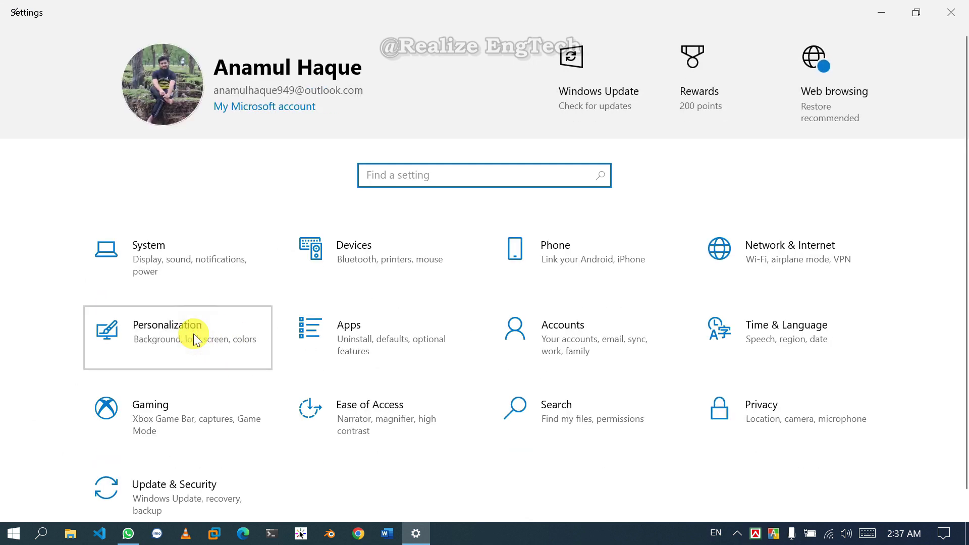
left_click(190, 336)
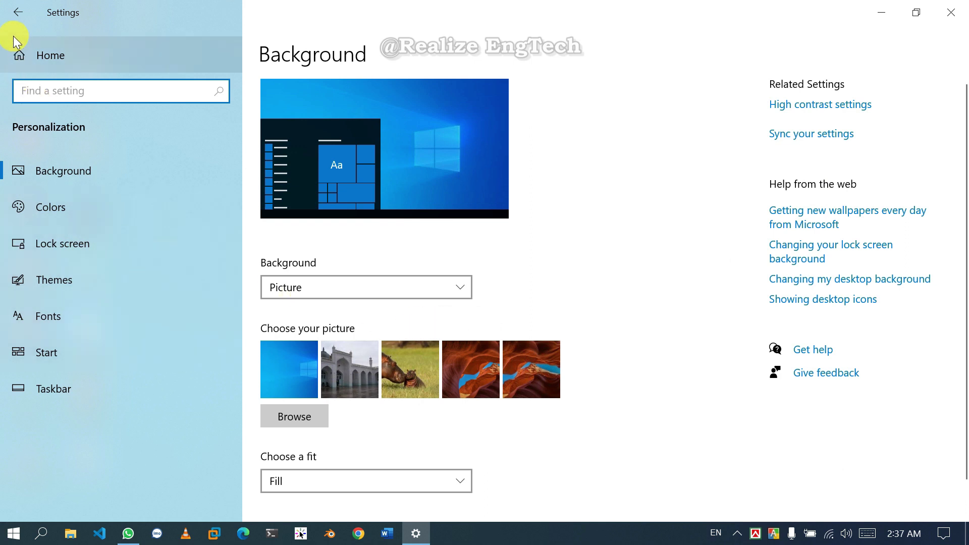
left_click(18, 12)
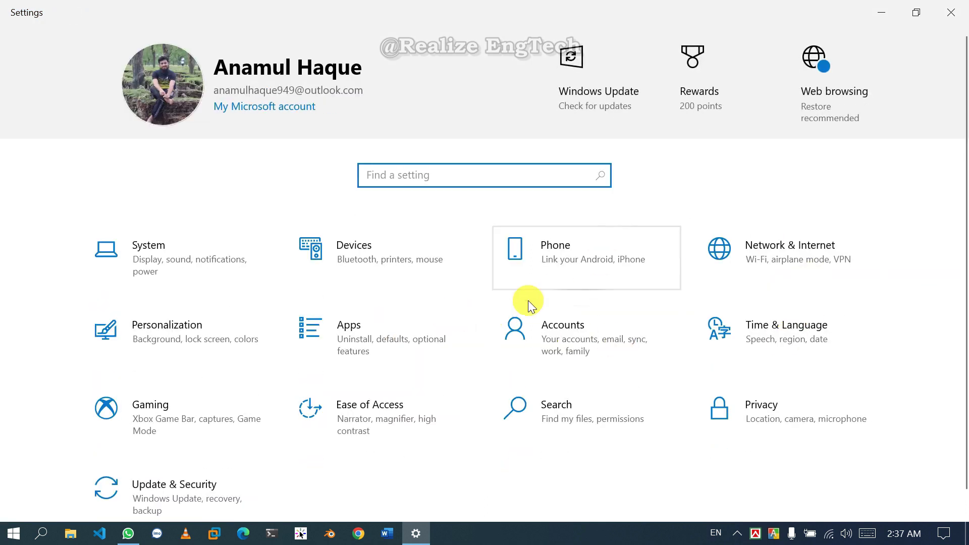
left_click(945, 6)
View the available Wi-Fi networks through the action center's Network quick action and close the list
left_click(941, 539)
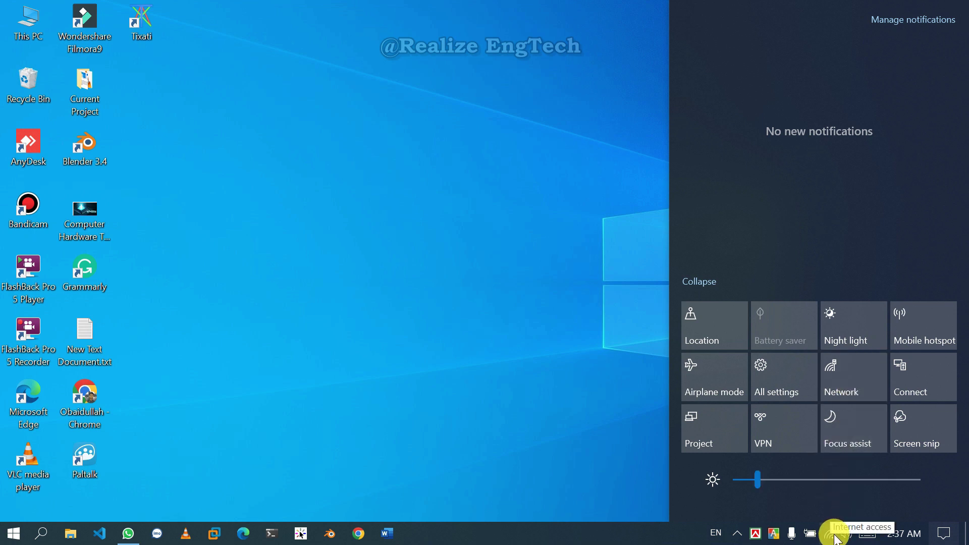
left_click(864, 392)
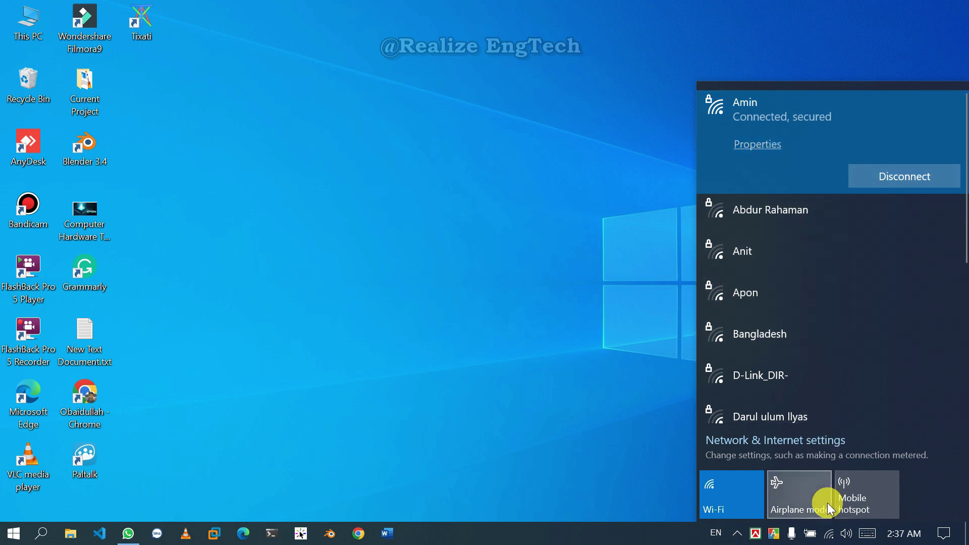
left_click(831, 534)
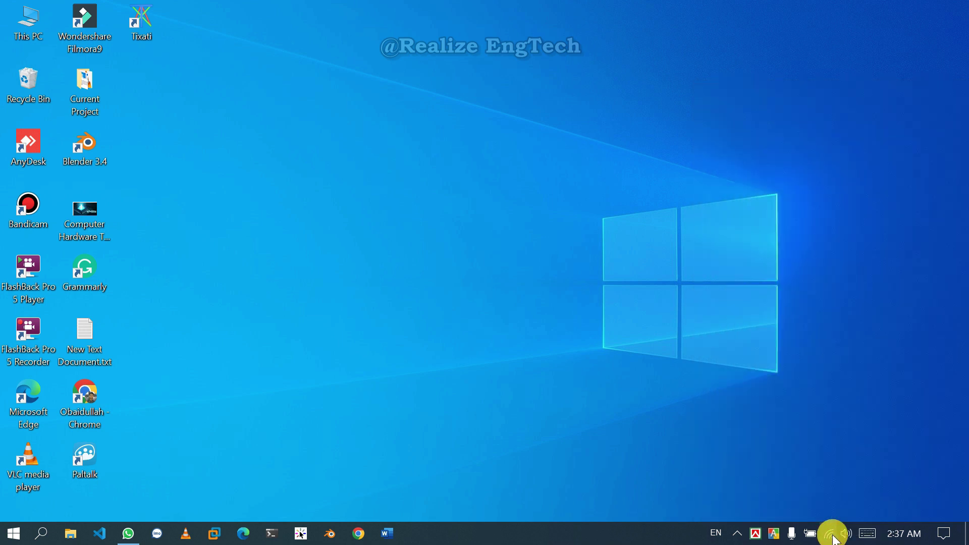
Open the connected Wi-Fi network's properties, review its profile, metered connection and IP settings, and close the window
left_click(831, 535)
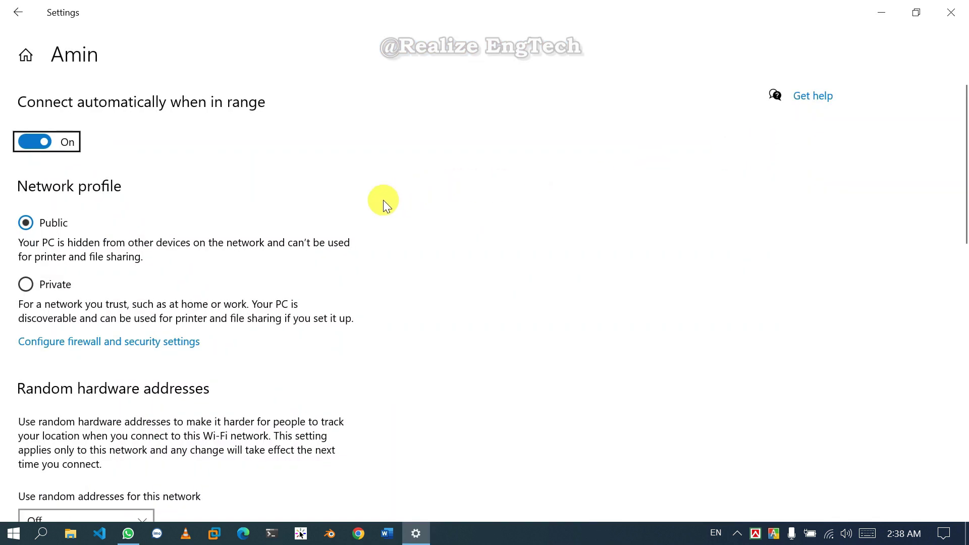
scroll(263, 321, "down", 10)
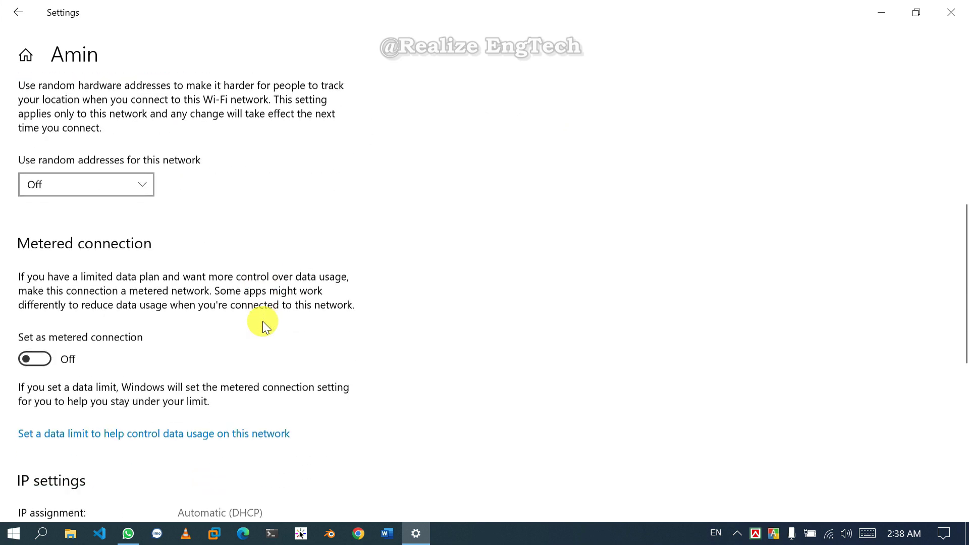
scroll(268, 322, "down", 4)
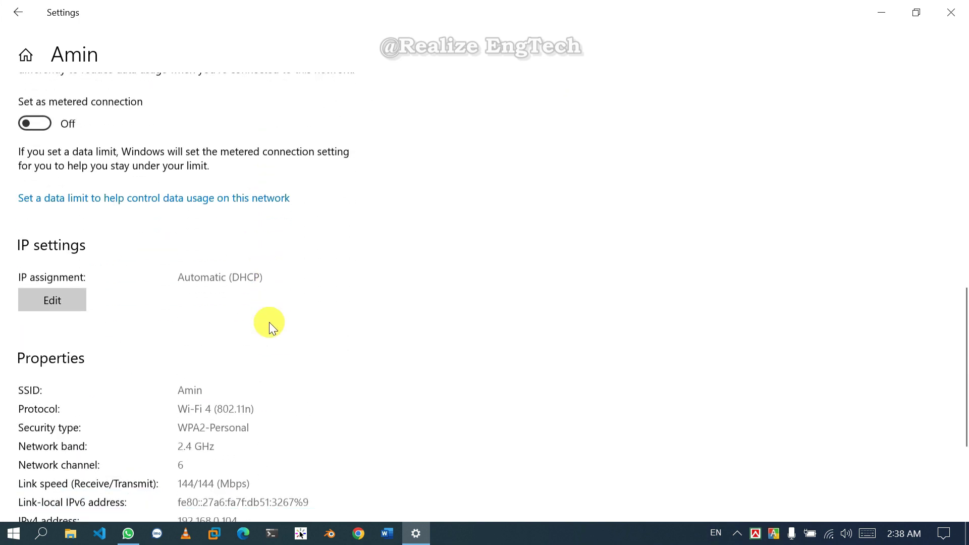
scroll(268, 323, "up", 12)
scroll(269, 328, "up", 1)
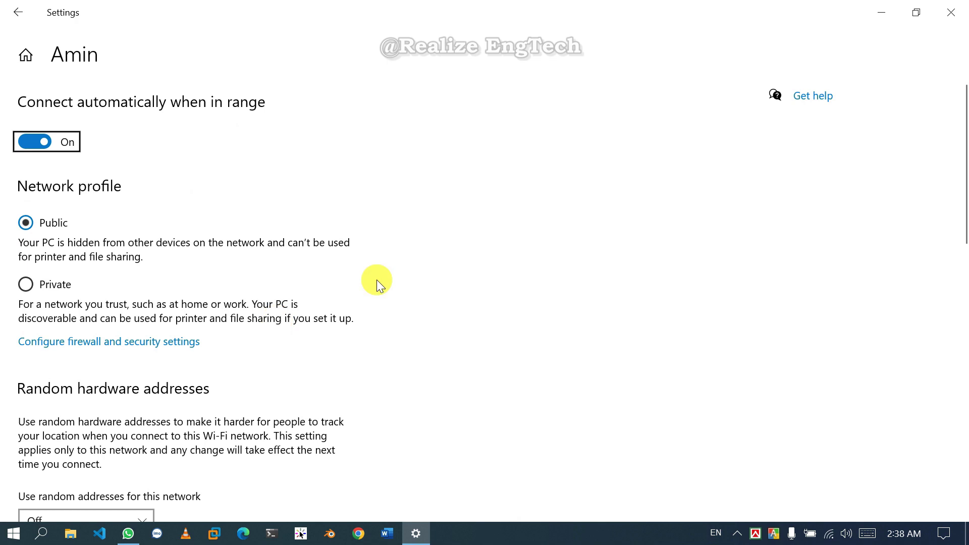
left_click(960, 5)
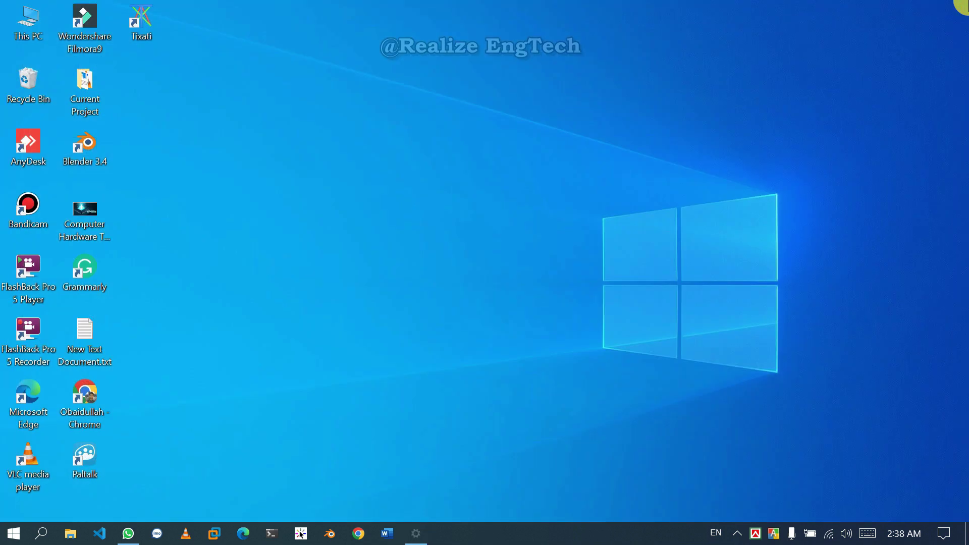
Open the Connect quick action to search for wireless display and audio devices, and dismiss its pane
left_click(943, 533)
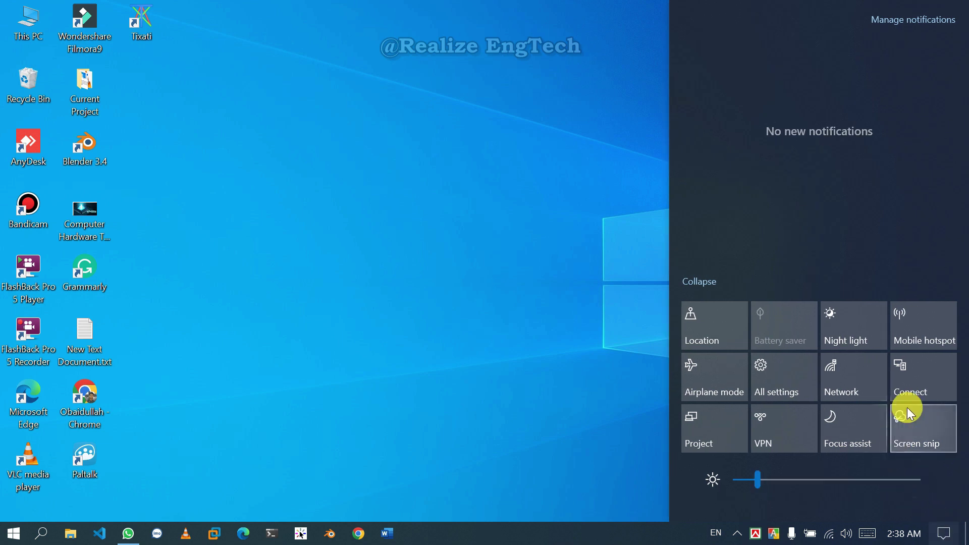
left_click(916, 384)
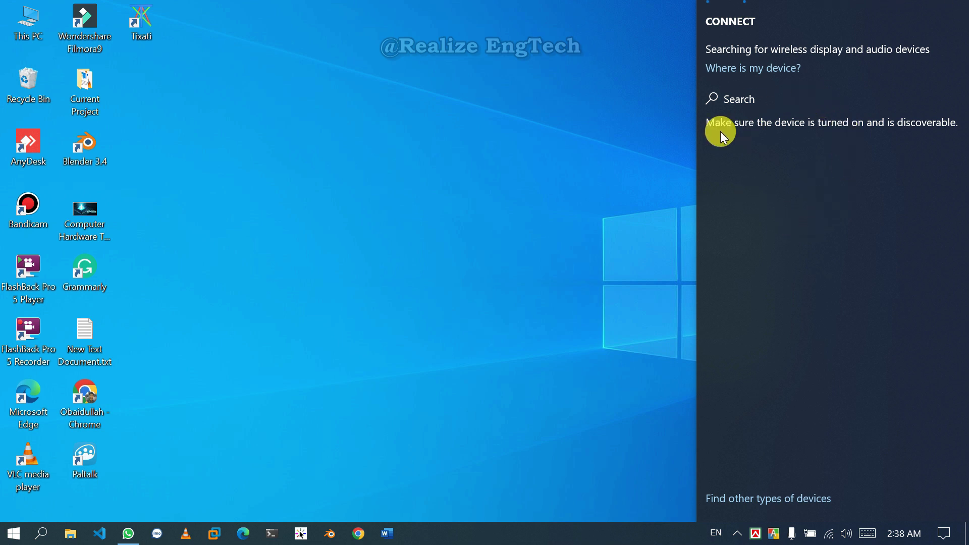
left_click(478, 267)
Open the Project quick action from the action center to view the screen projection modes, and dismiss the pane
left_click(948, 533)
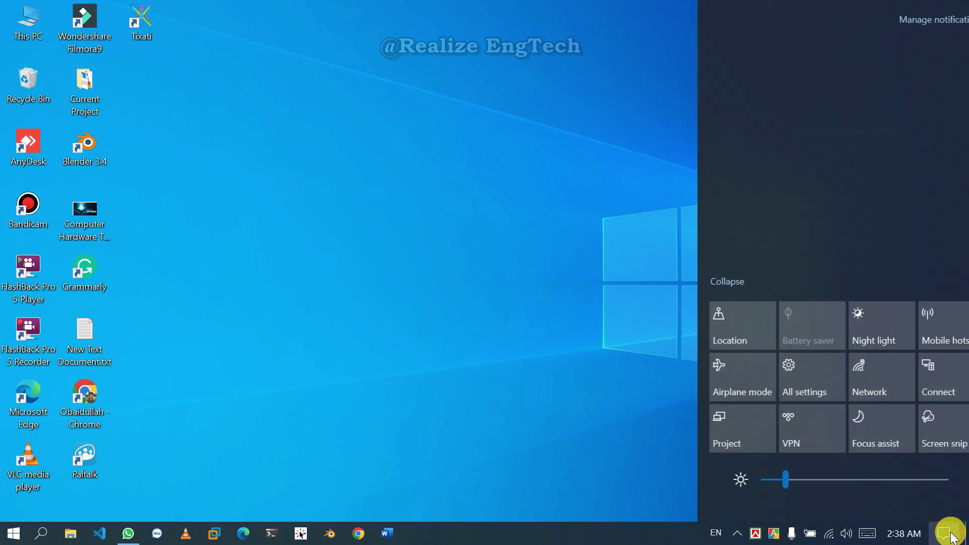
left_click(721, 438)
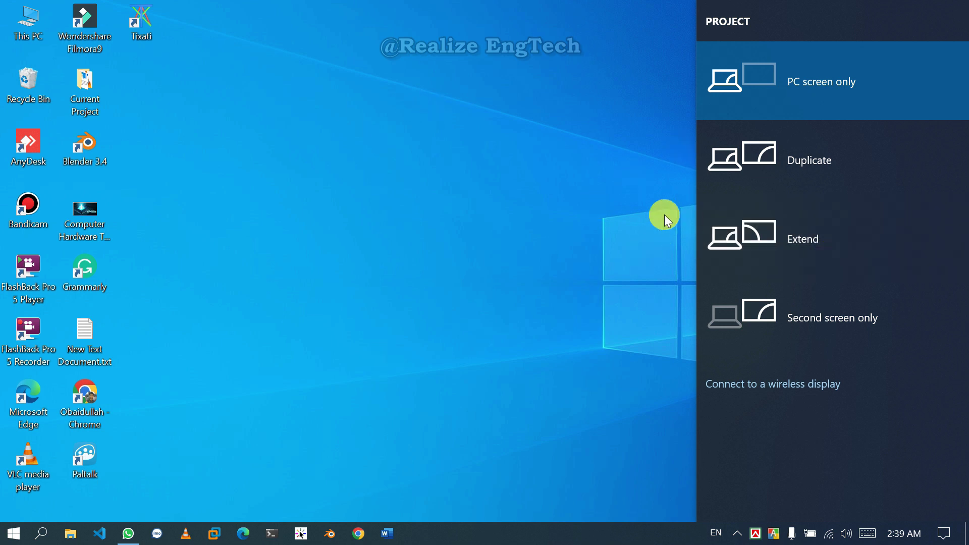
left_click(659, 232)
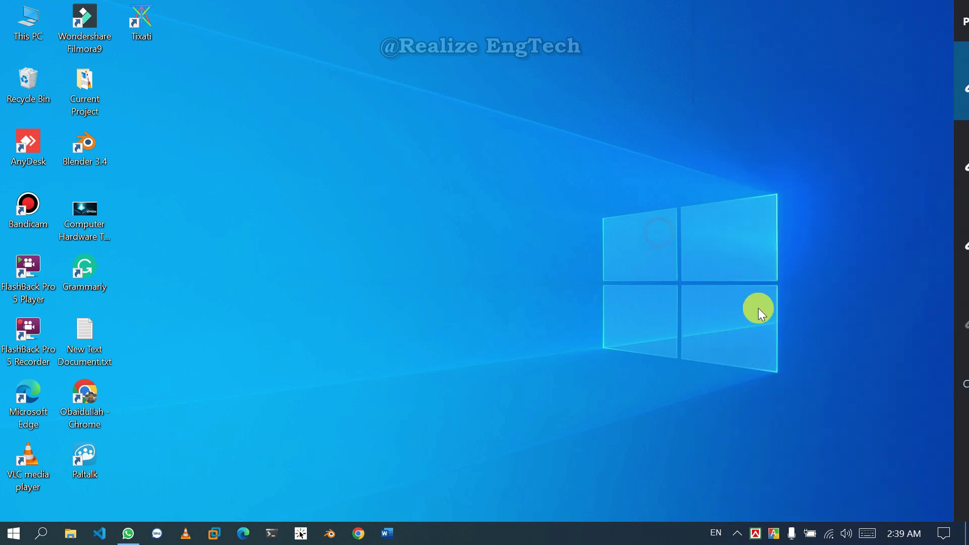
left_click(946, 534)
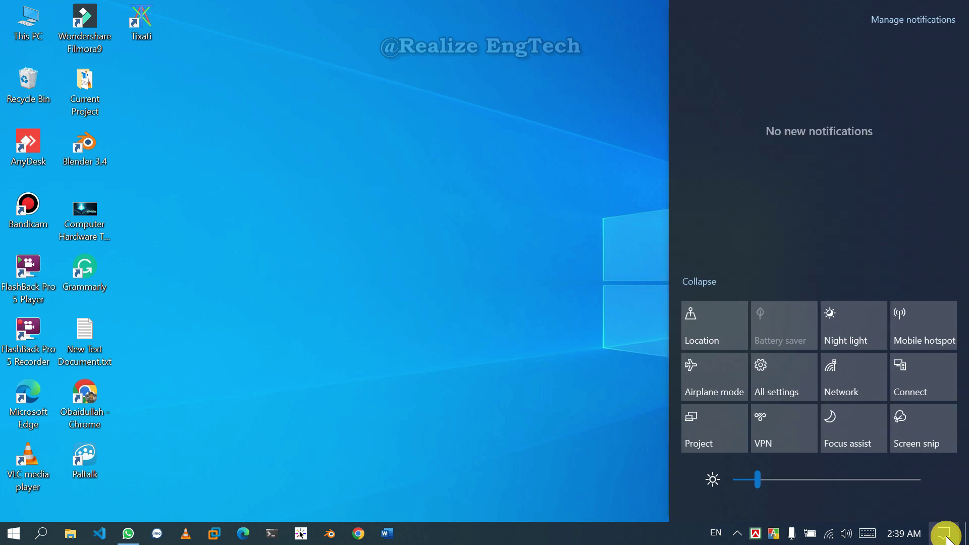
left_click(419, 186)
right_click(418, 186)
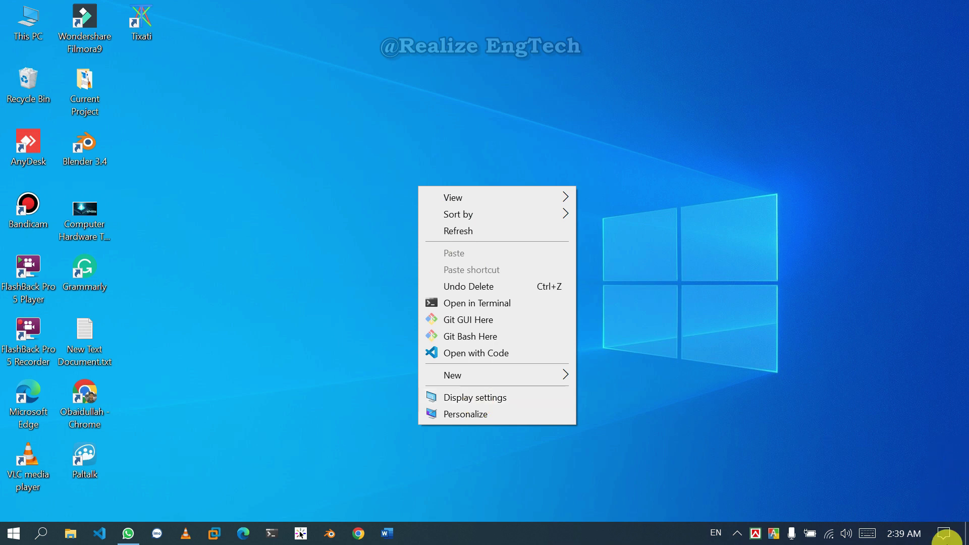
Reopen the action center and switch Focus assist through Priority only to Alarms only
left_click(944, 534)
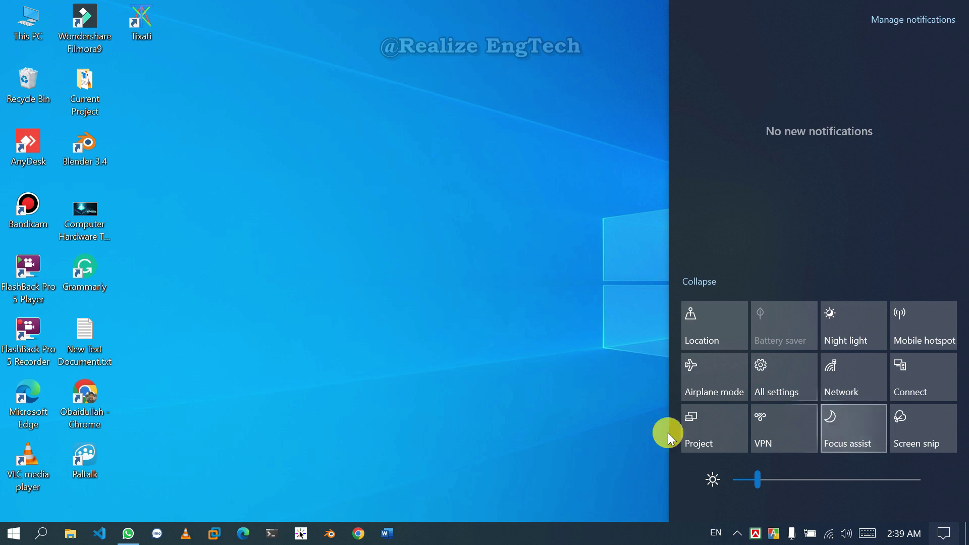
mouse_move(137, 537)
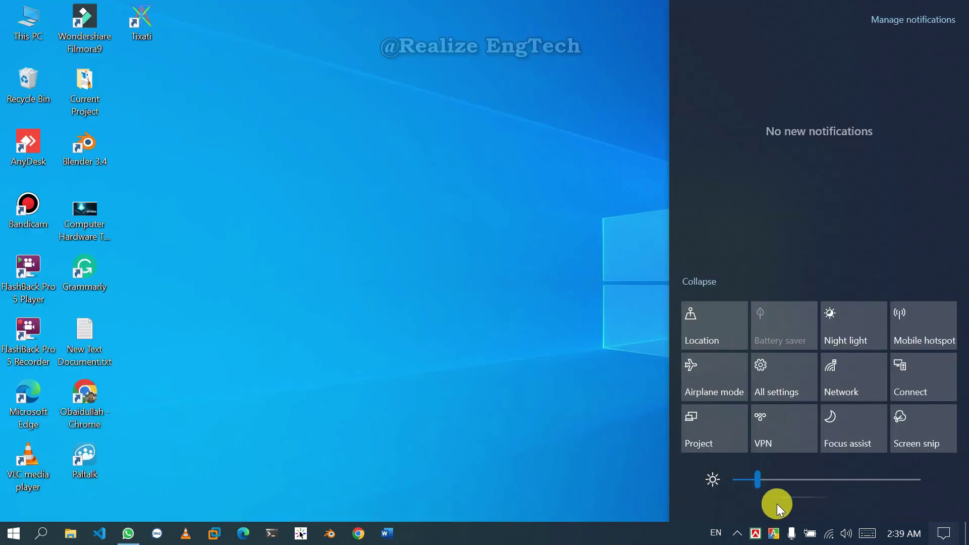
left_click(852, 428)
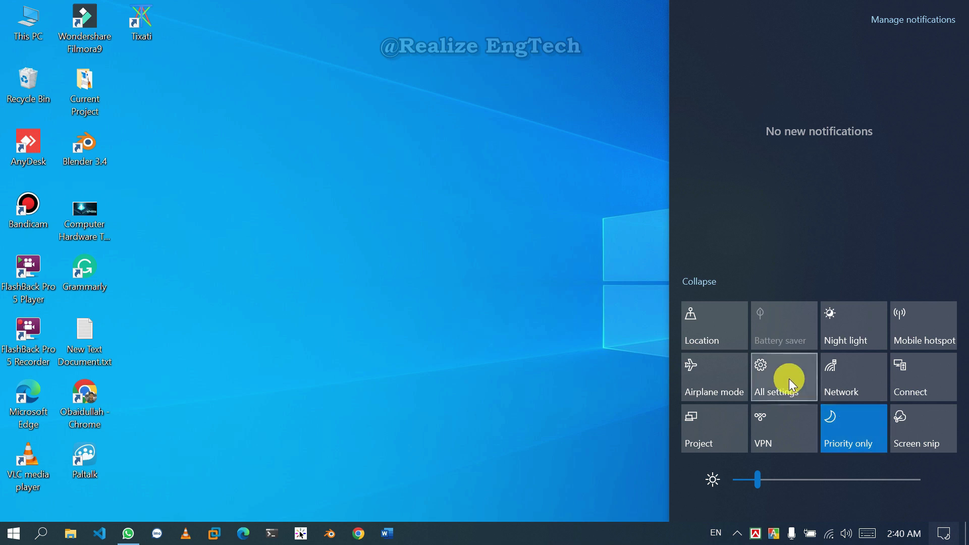
left_click(840, 433)
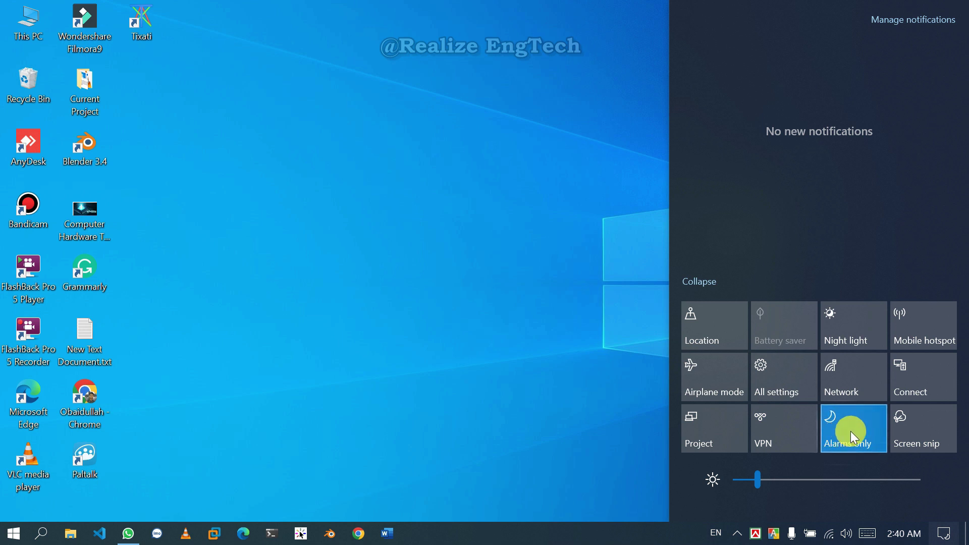
Turn Focus assist off, capture a rectangular screen snip of most of the desktop wallpaper, and open it for markup
left_click(859, 438)
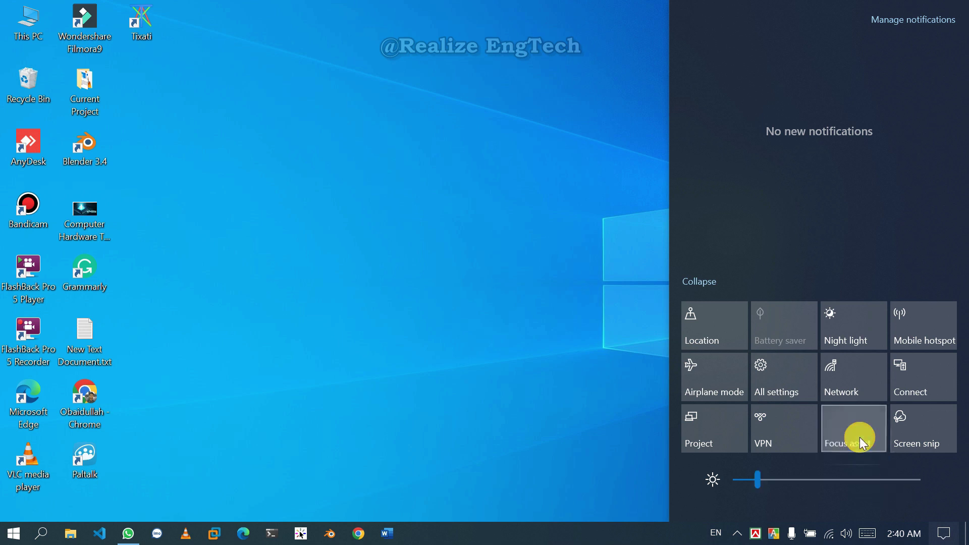
left_click(917, 428)
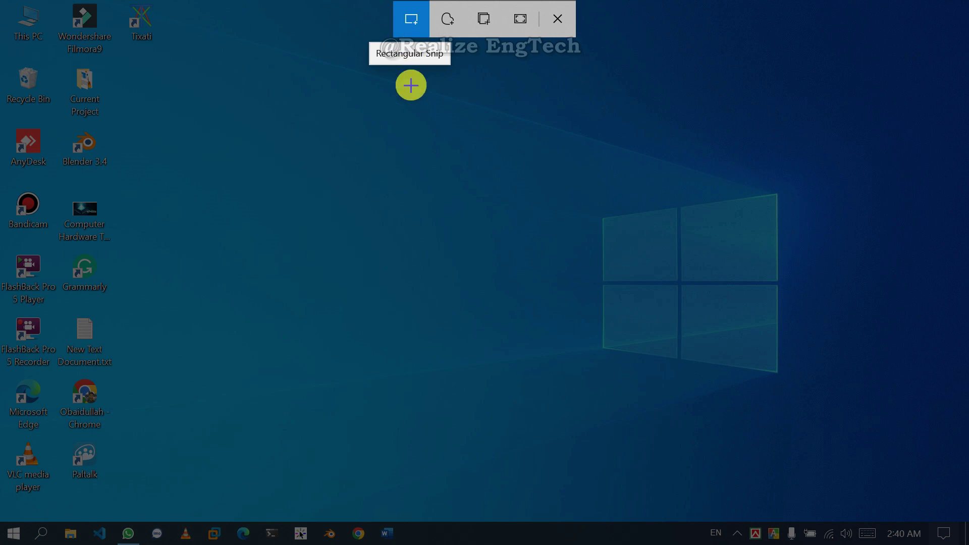
left_click_drag(243, 66, 853, 461)
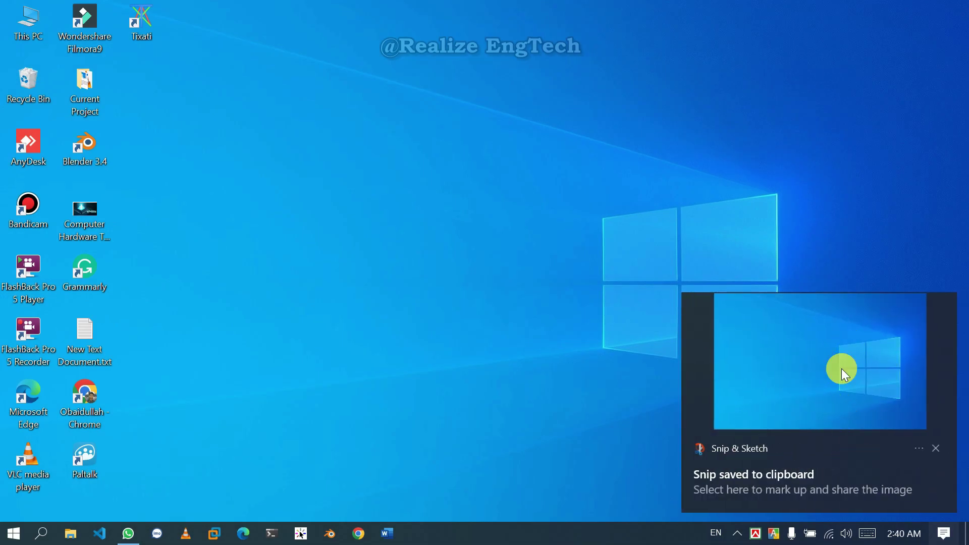
left_click(848, 382)
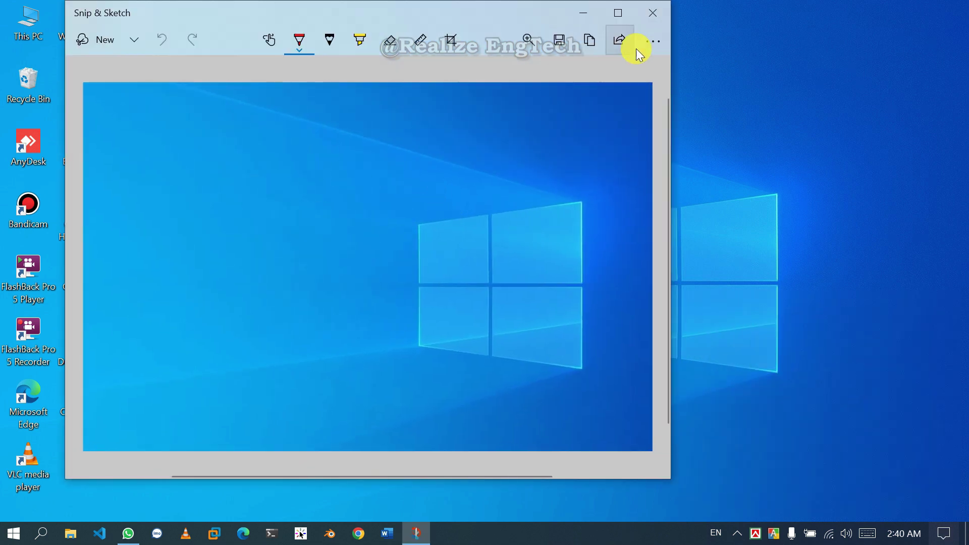
Save the snip to the Desktop folder as a JPG image, keeping the suggested file name
left_click(559, 39)
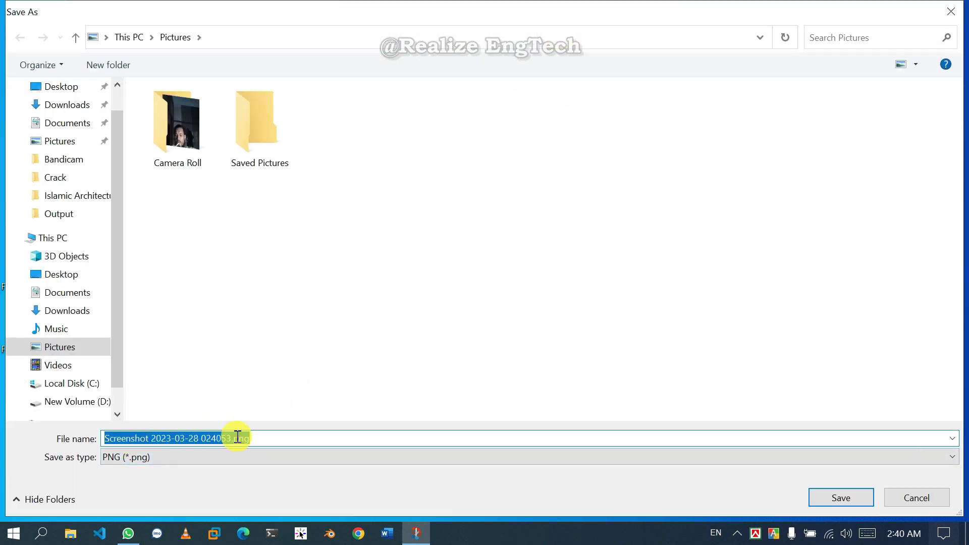
left_click(196, 456)
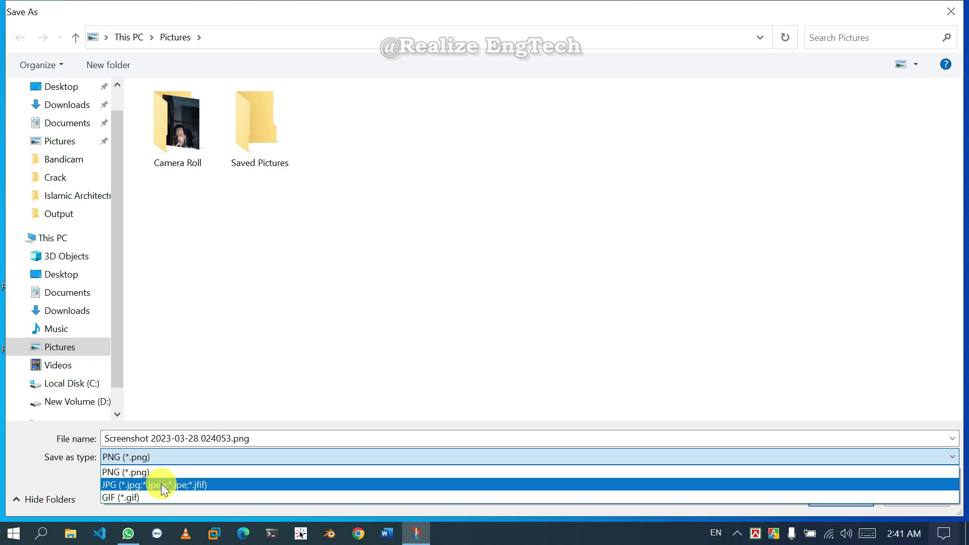
left_click(183, 486)
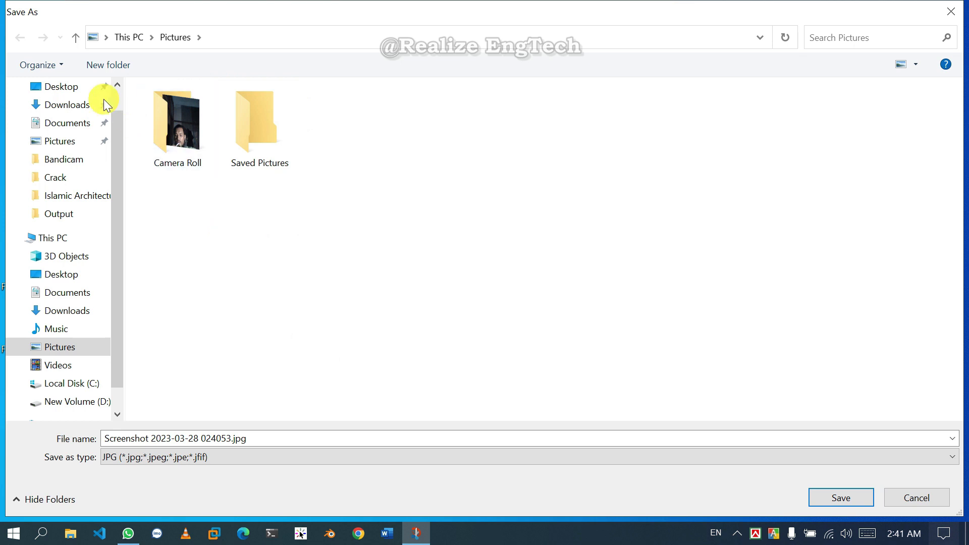
left_click(69, 89)
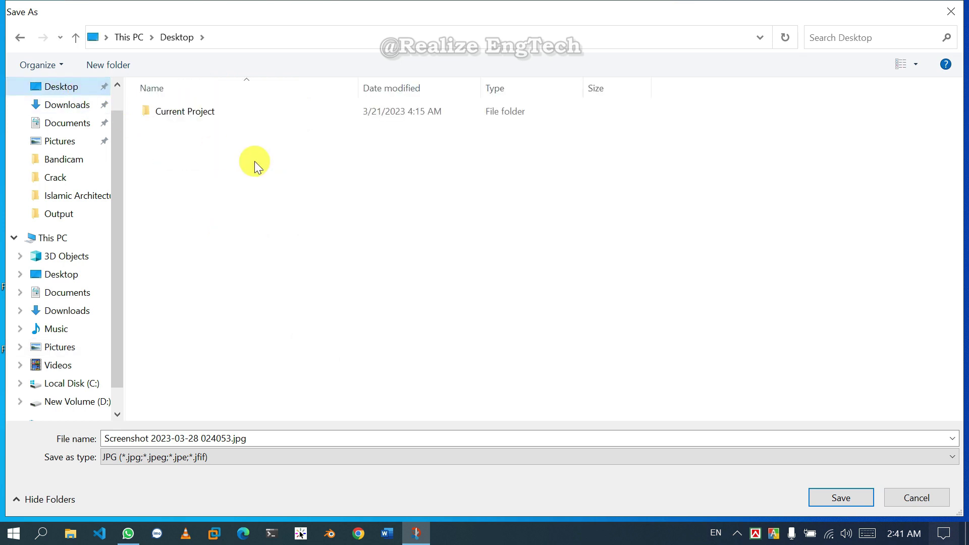
left_click(823, 498)
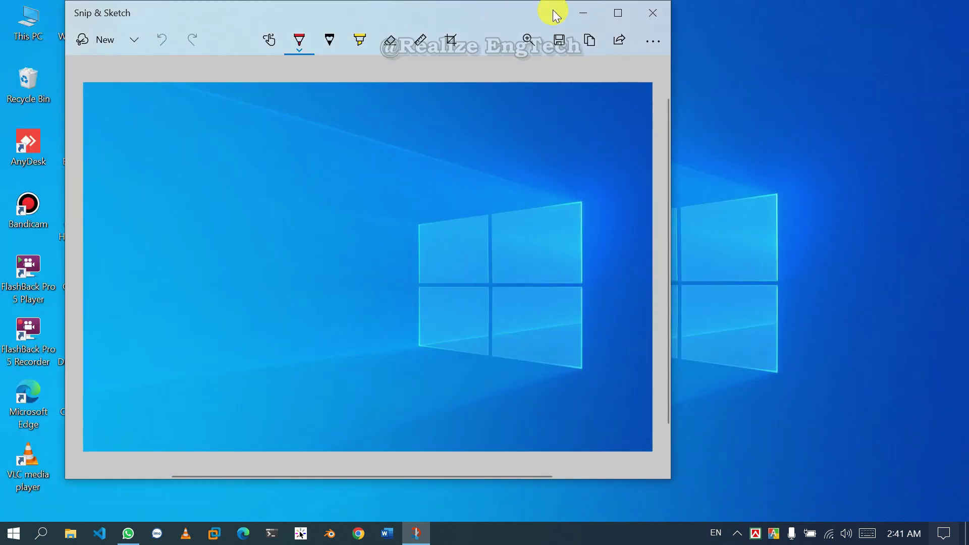
Move the snip window clear of the desktop icons, enable touch writing, and draw a red ballpoint squiggle on the snip
left_click_drag(499, 7, 677, 6)
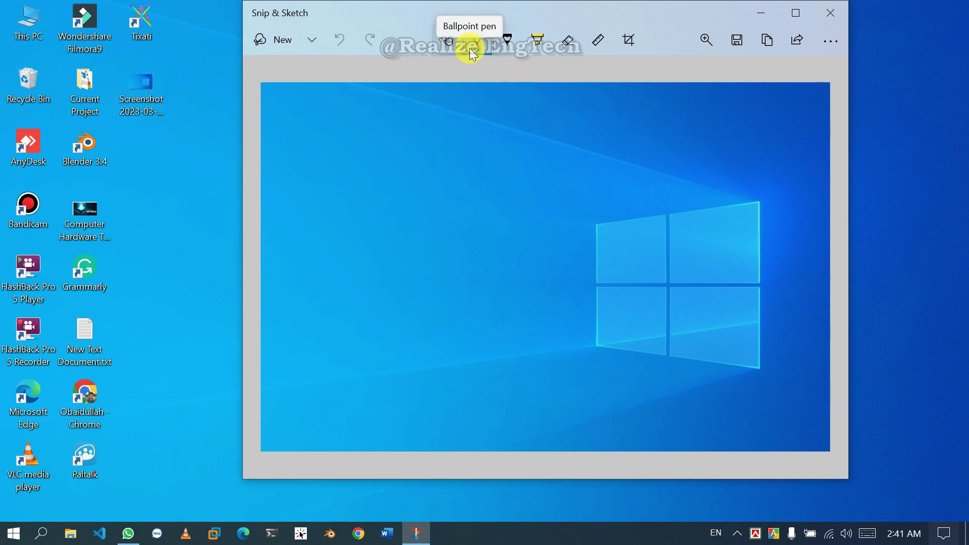
left_click(447, 43)
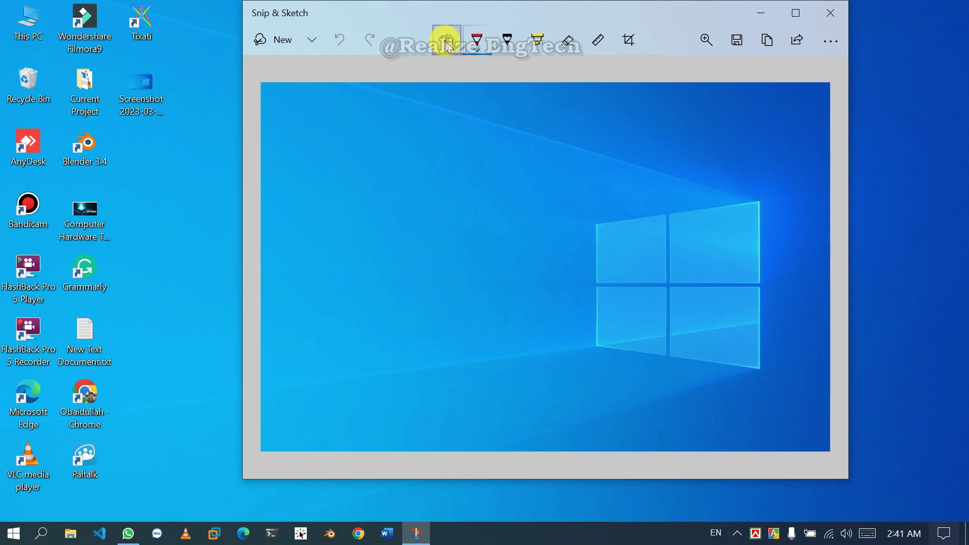
left_click(447, 42)
left_click_drag(344, 197, 397, 203)
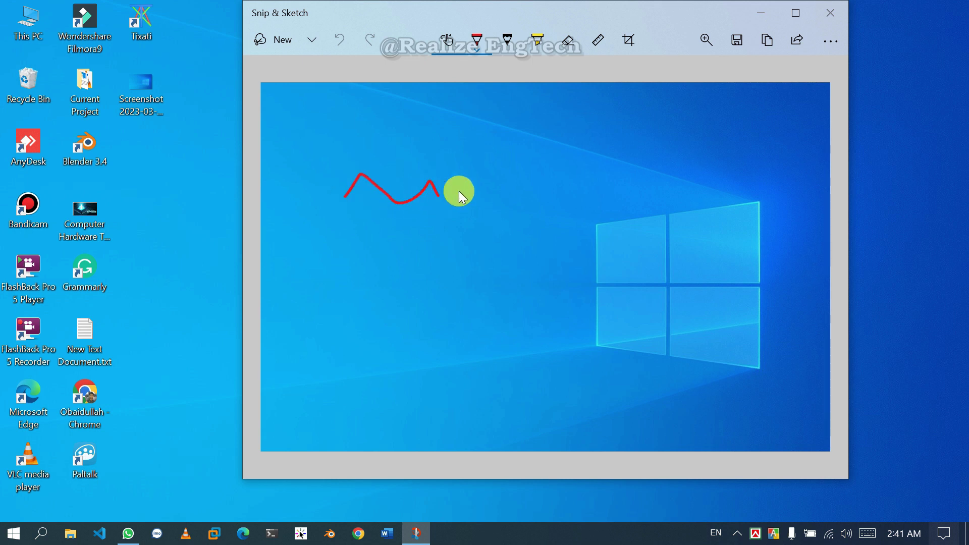
left_click_drag(506, 172, 504, 180)
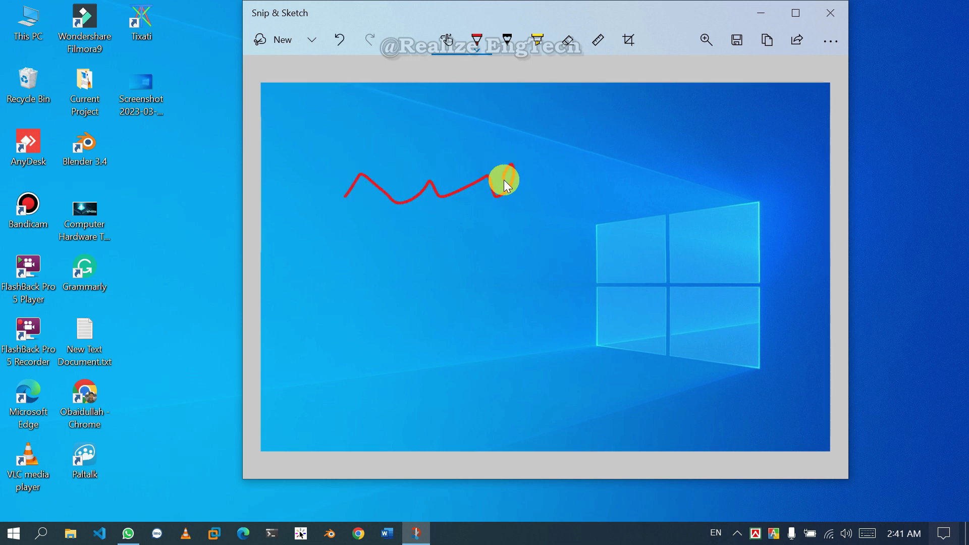
Set the ballpoint pen colour to black and handwrite a short word below the red squiggle
left_click(477, 41)
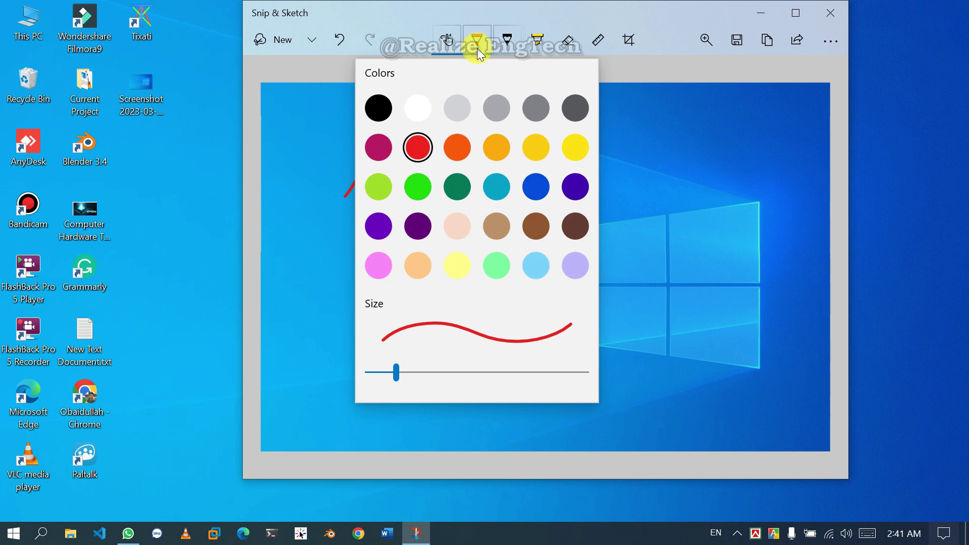
left_click(477, 41)
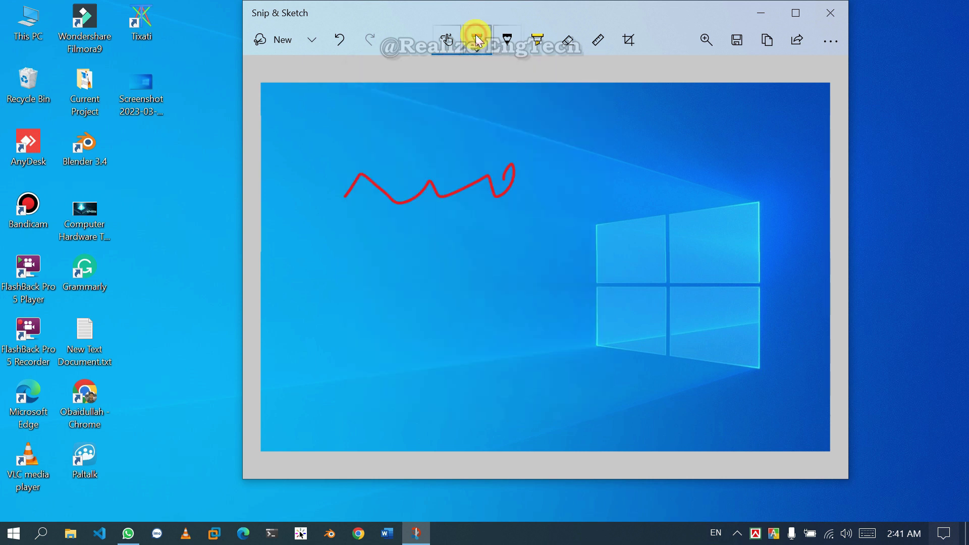
left_click(477, 41)
left_click(378, 121)
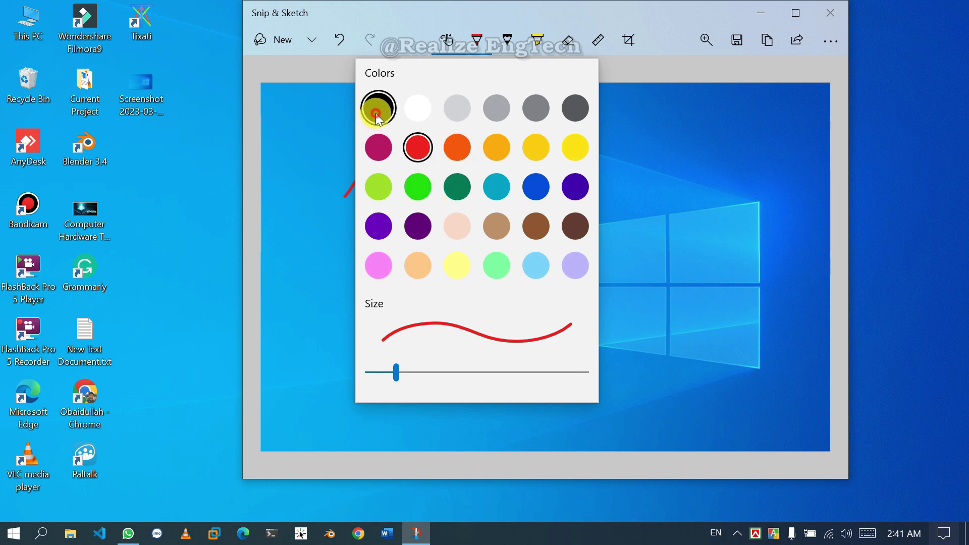
left_click(464, 153)
mouse_move(354, 263)
left_mouse_down()
mouse_move(411, 265)
mouse_move(367, 260)
mouse_move(447, 283)
left_mouse_up()
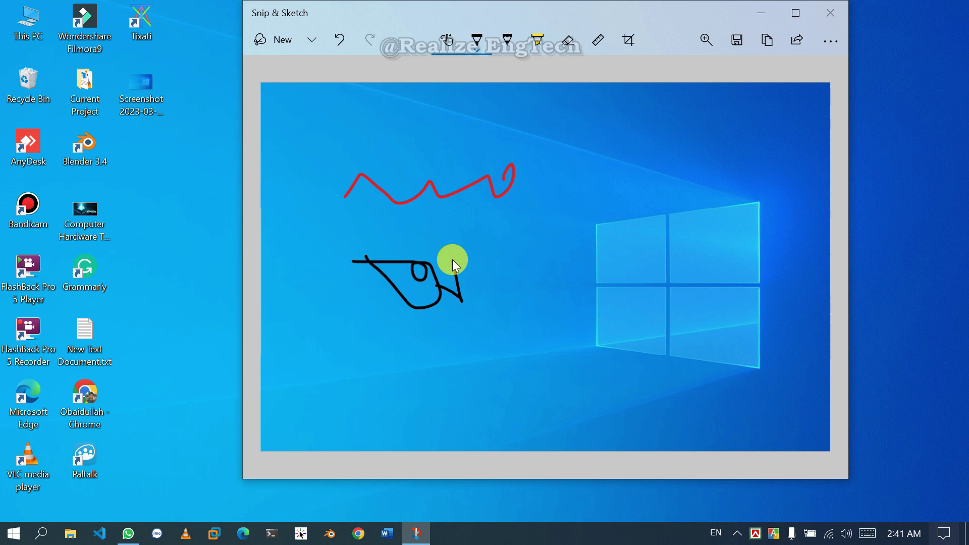
mouse_move(521, 291)
left_mouse_down()
mouse_move(553, 228)
mouse_move(586, 227)
left_mouse_up()
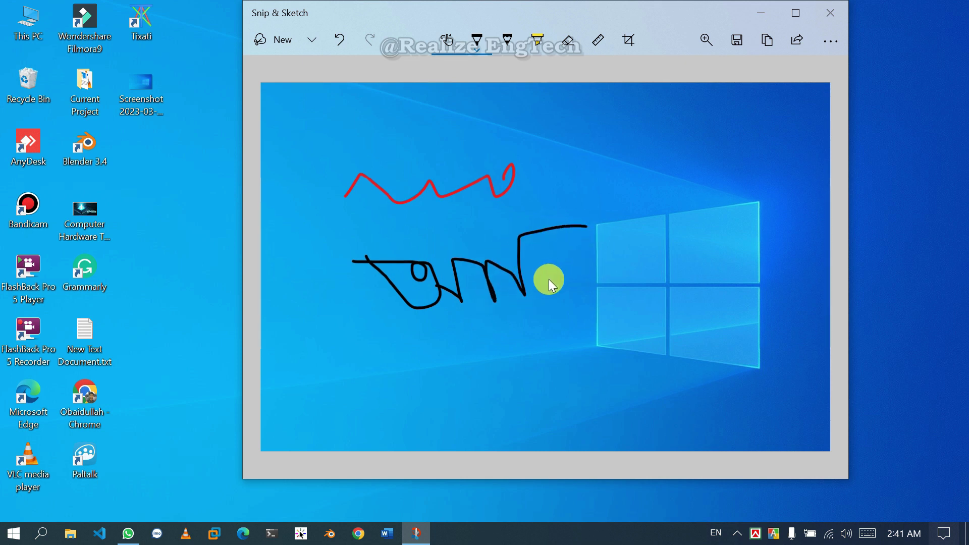
left_click_drag(523, 265, 558, 259)
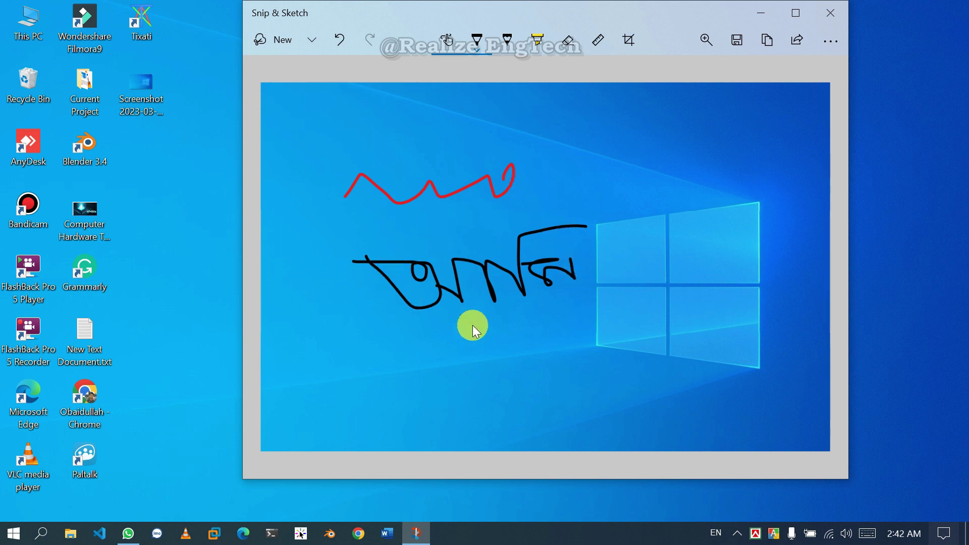
left_click(479, 45)
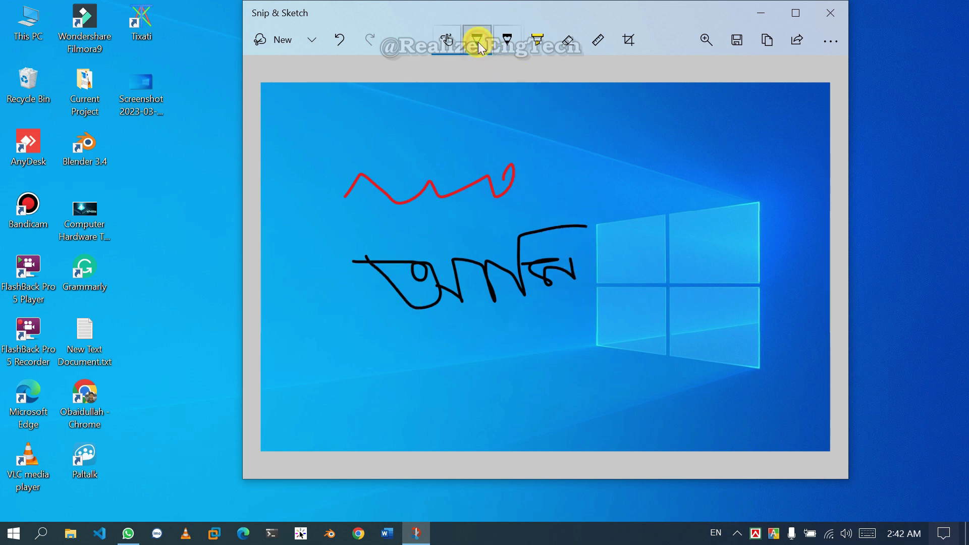
left_click(479, 40)
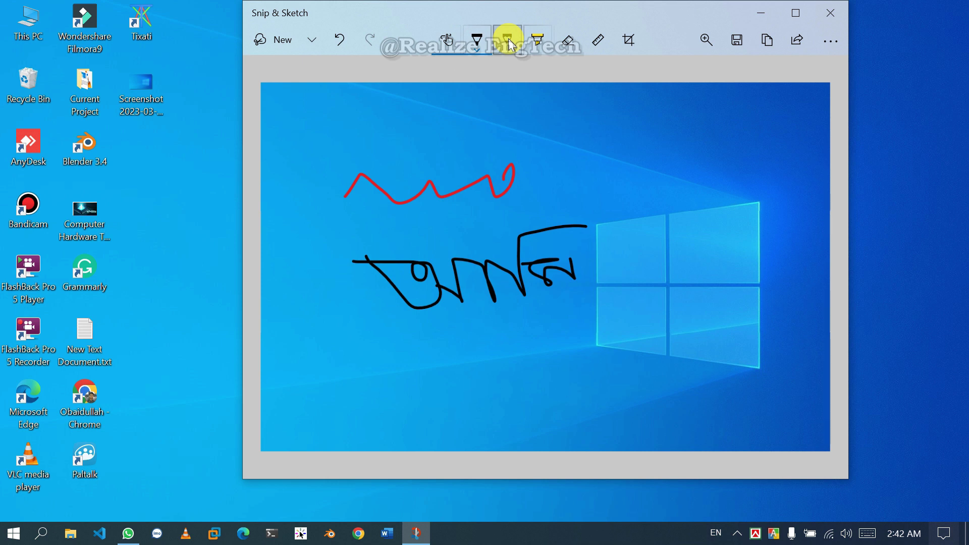
Draw with the Pencil in black: a curl below the handwritten word and another word above the Windows logo
left_click(508, 39)
left_click(505, 51)
left_click(505, 50)
left_click(508, 37)
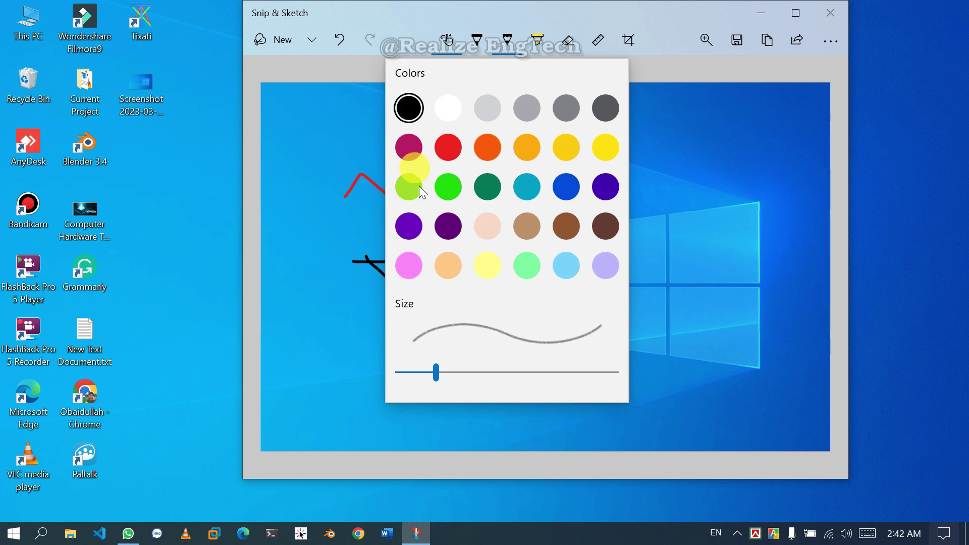
mouse_move(437, 369)
left_mouse_down()
mouse_move(475, 370)
mouse_move(518, 328)
mouse_move(534, 398)
mouse_move(472, 375)
left_mouse_up()
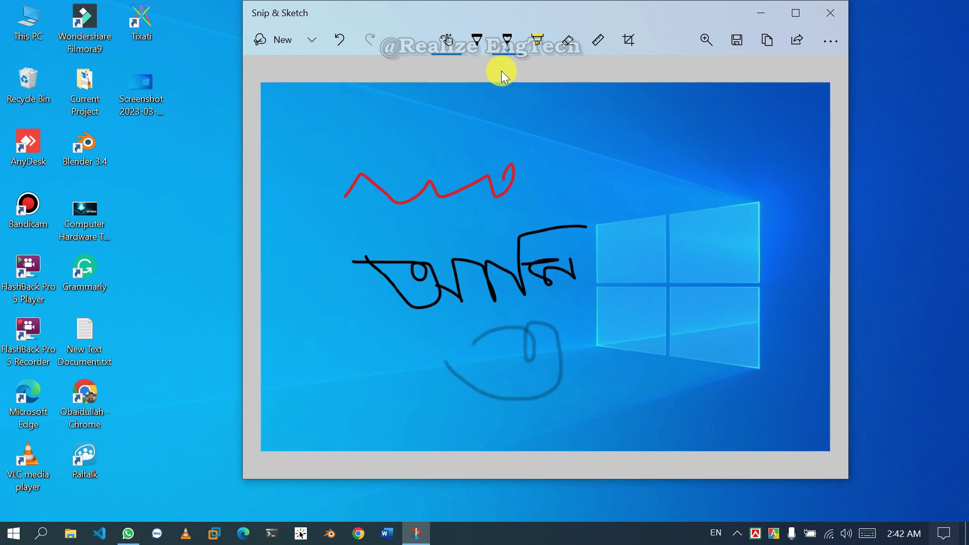
left_click(504, 50)
left_click(411, 106)
mouse_move(580, 150)
left_mouse_down()
mouse_move(607, 138)
mouse_move(553, 165)
mouse_move(660, 180)
left_mouse_up()
mouse_move(705, 221)
left_mouse_down()
mouse_move(725, 201)
mouse_move(705, 131)
left_mouse_up()
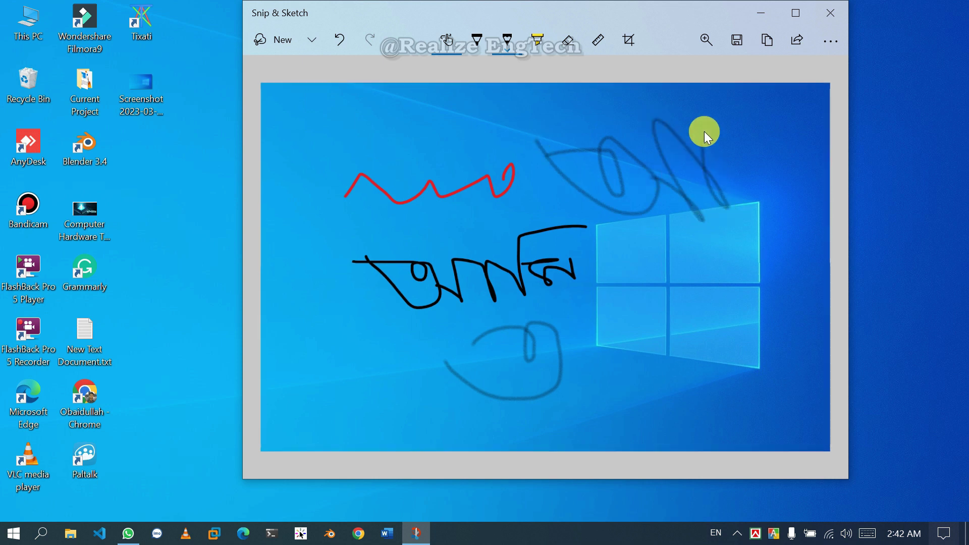
left_click_drag(755, 196, 746, 105)
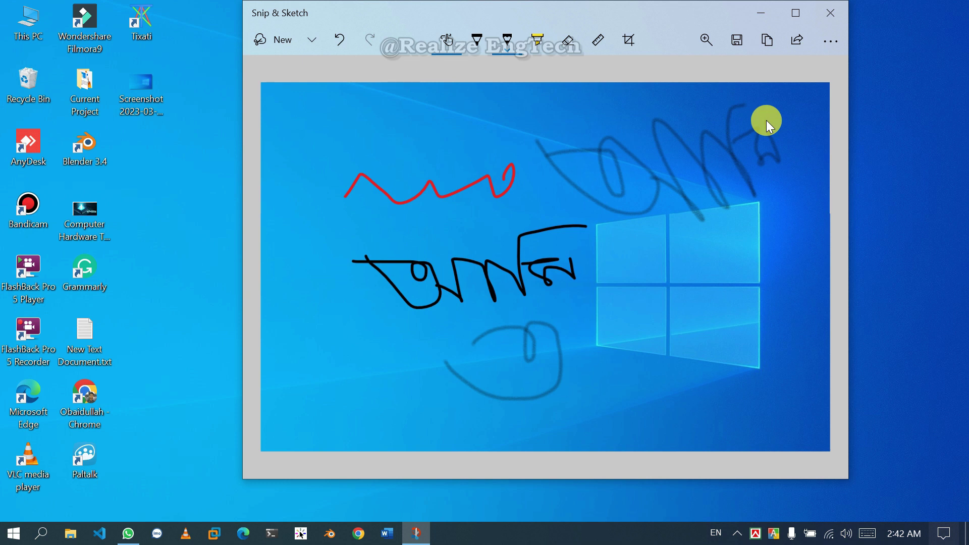
Mark over the red squiggle with the highlighter, and erase all the ink strokes from the snip
left_click(536, 44)
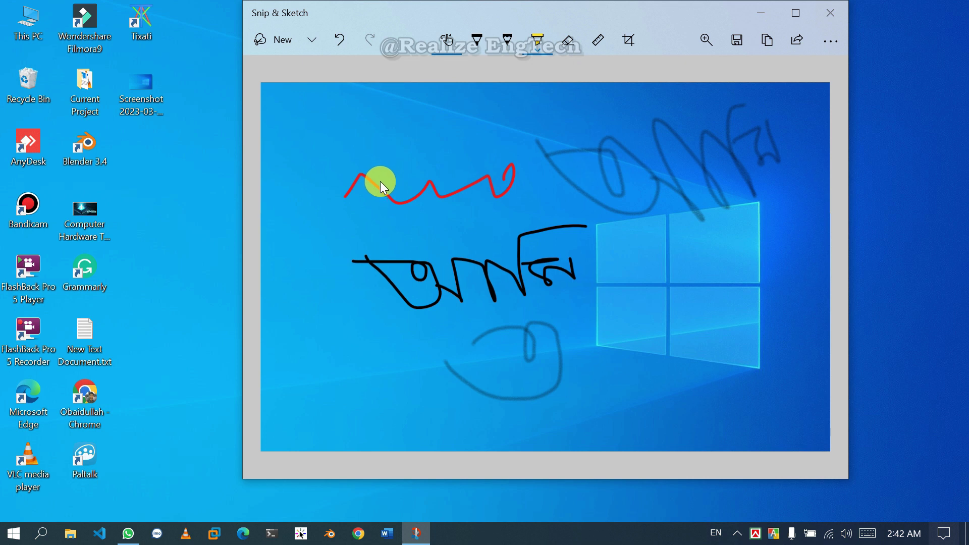
mouse_move(350, 195)
left_mouse_down()
mouse_move(547, 174)
mouse_move(376, 178)
mouse_move(514, 187)
mouse_move(450, 174)
mouse_move(341, 180)
mouse_move(505, 178)
left_mouse_up()
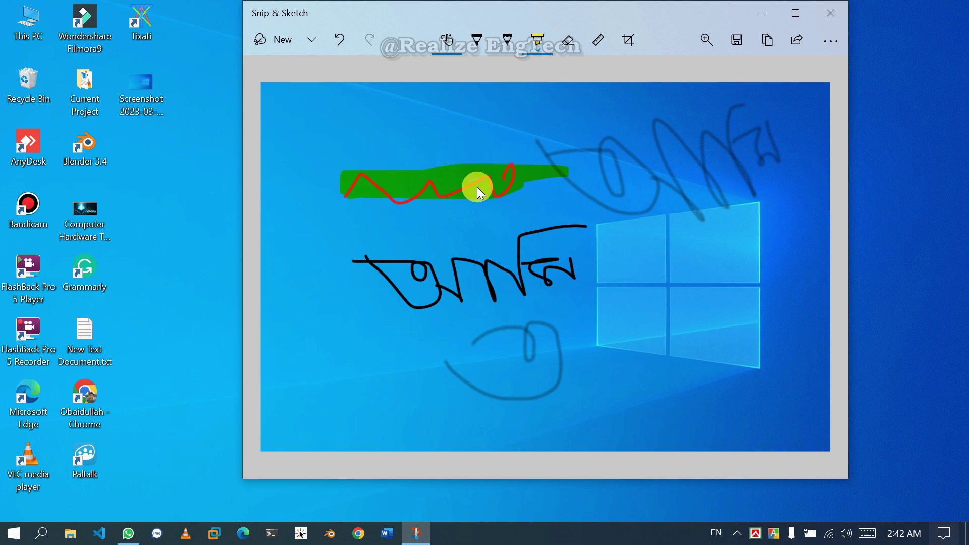
left_click(567, 46)
mouse_move(746, 156)
left_mouse_down()
mouse_move(442, 188)
mouse_move(444, 235)
mouse_move(402, 278)
mouse_move(582, 256)
mouse_move(513, 376)
left_mouse_up()
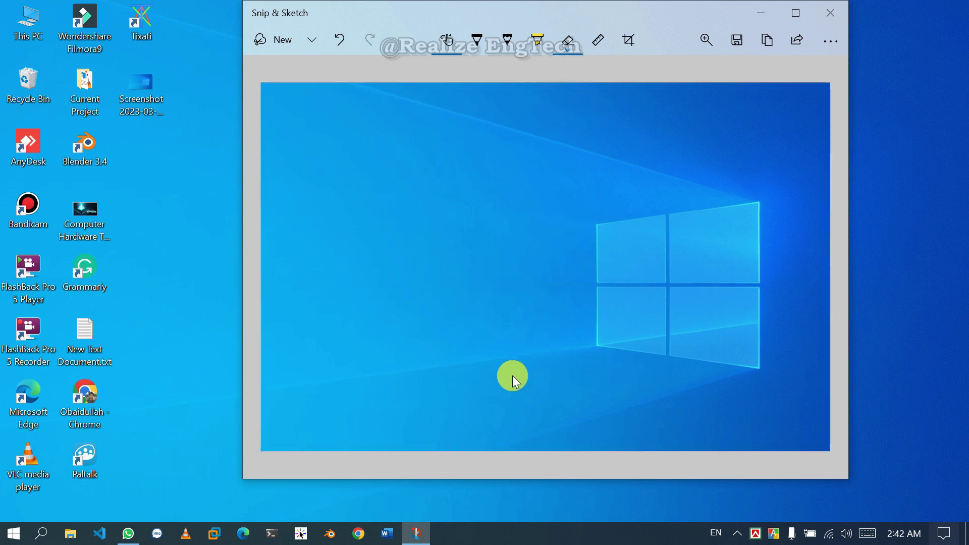
Display the ruler over the snip and shift it slightly upward, keeping it horizontal
left_click(598, 41)
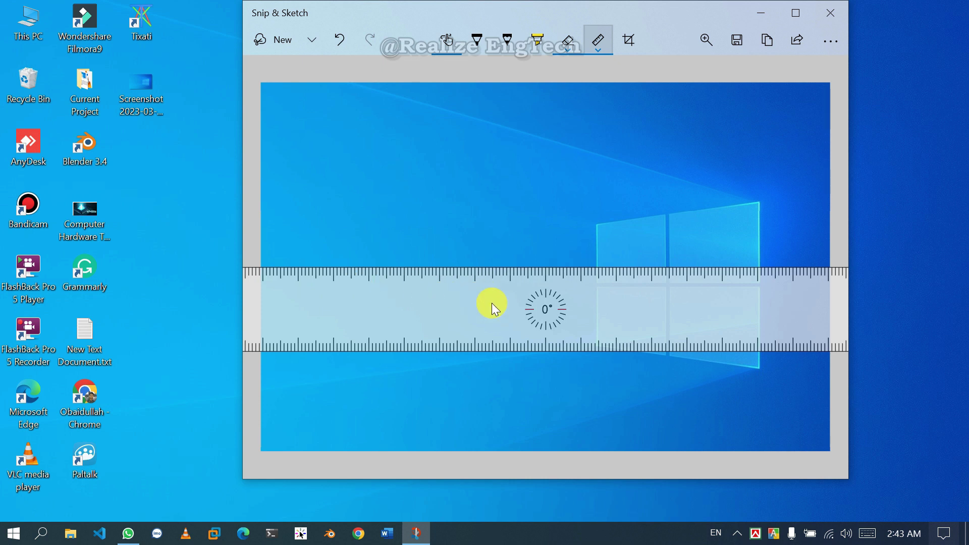
left_click_drag(565, 311, 618, 280)
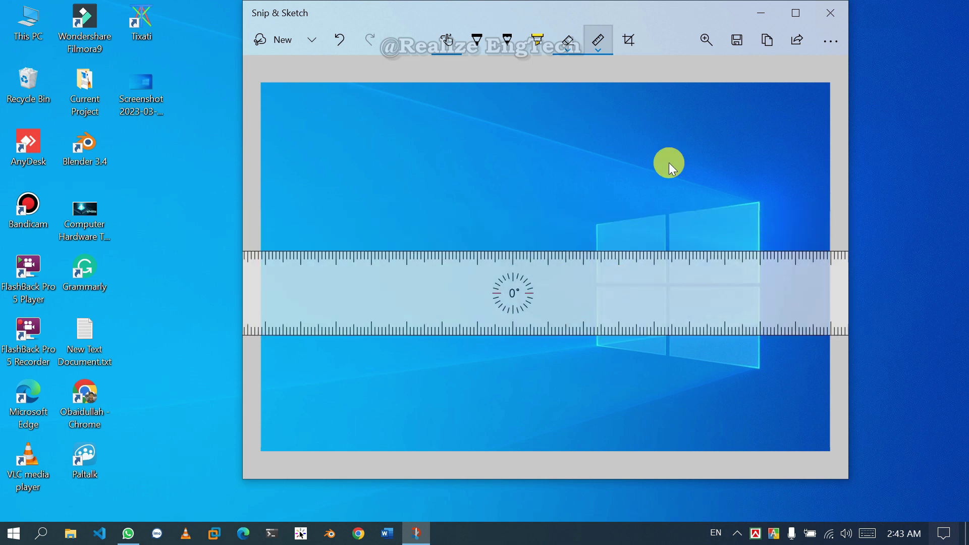
Replace the ruler with the Protractor and move it around the snip, leaving it partly over the Windows logo
left_click(598, 51)
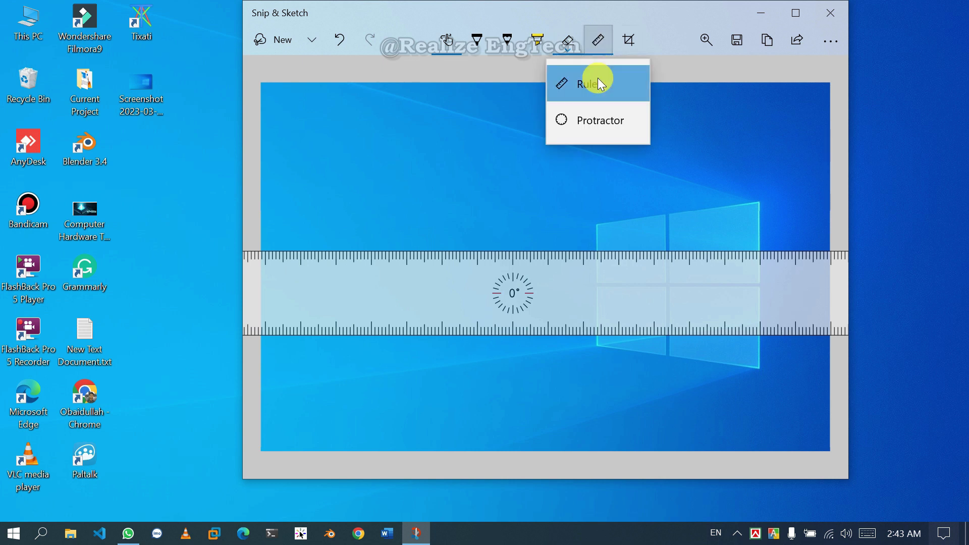
left_click(592, 126)
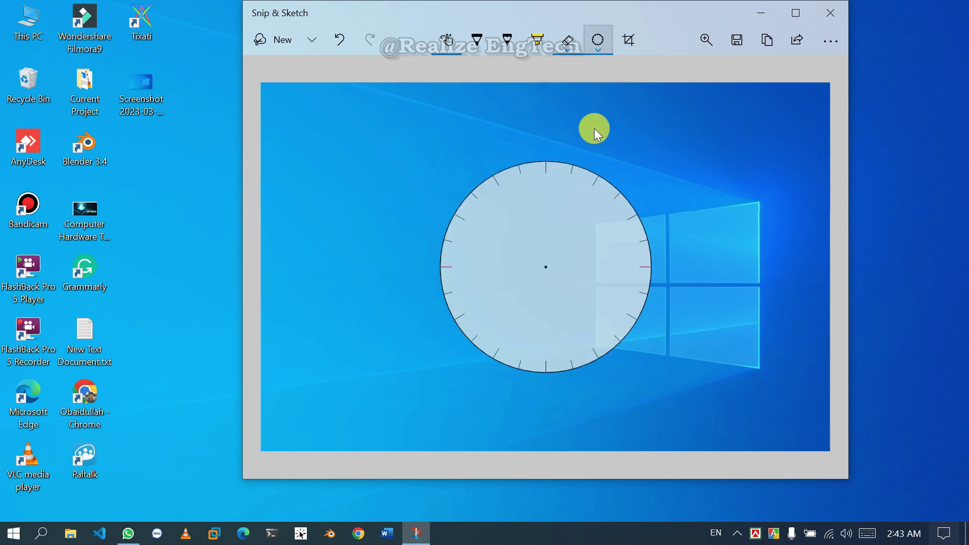
left_click_drag(553, 271, 461, 217)
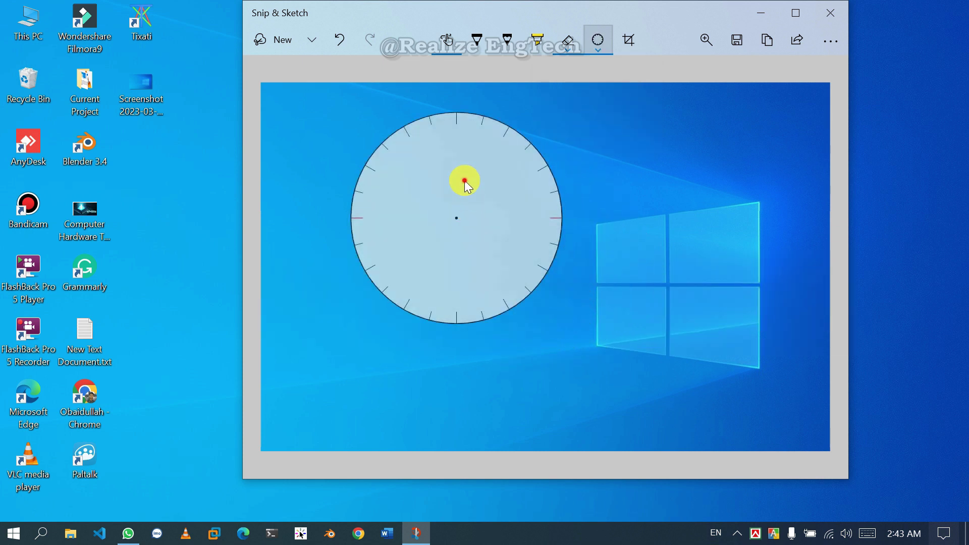
left_click_drag(463, 182, 582, 199)
left_click(599, 48)
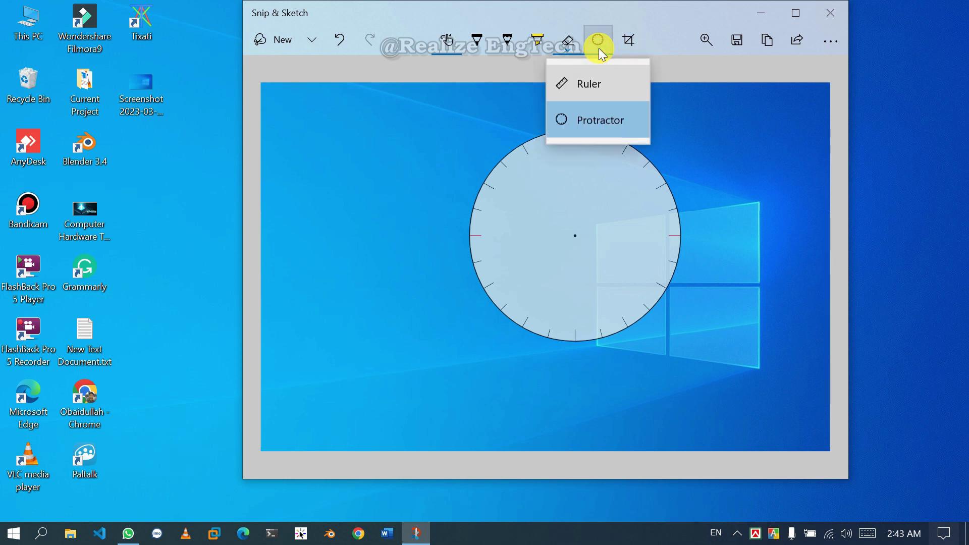
left_click(600, 40)
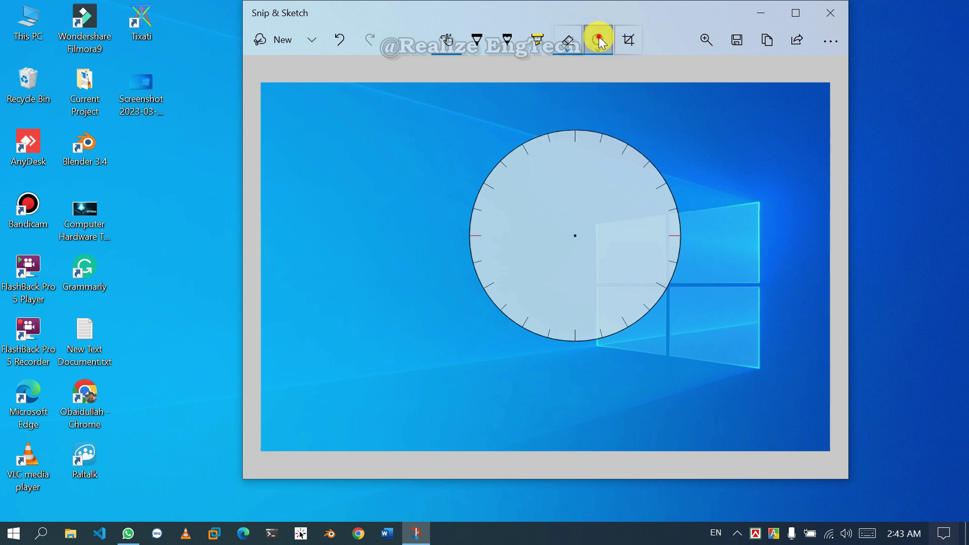
Replace the protractor with the Ruler and move it up over the upper half of the Windows logo, keeping it horizontal
left_click(600, 40)
left_click(600, 86)
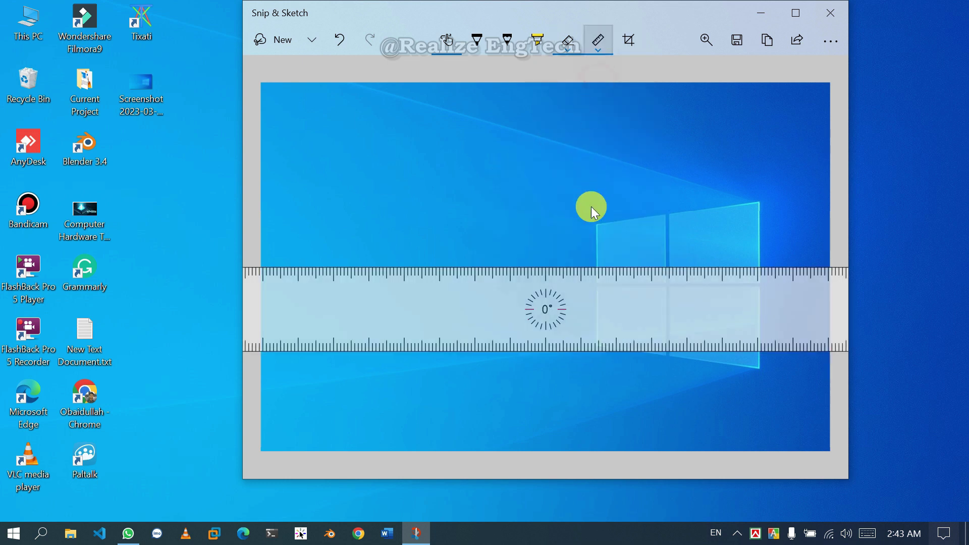
left_click_drag(593, 286, 611, 203)
Crop the snip slightly inward from its upper-left corner and apply the crop
left_click(628, 39)
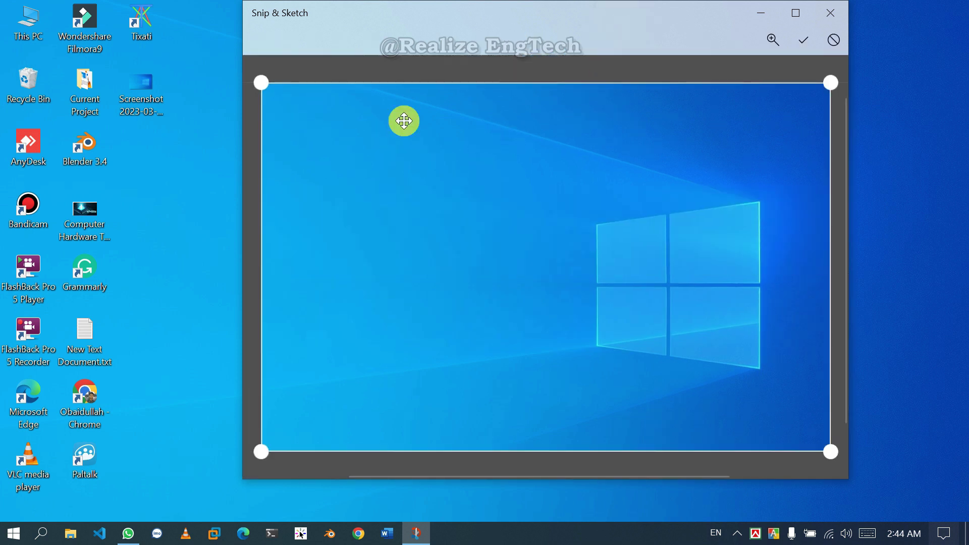
left_click_drag(260, 82, 293, 126)
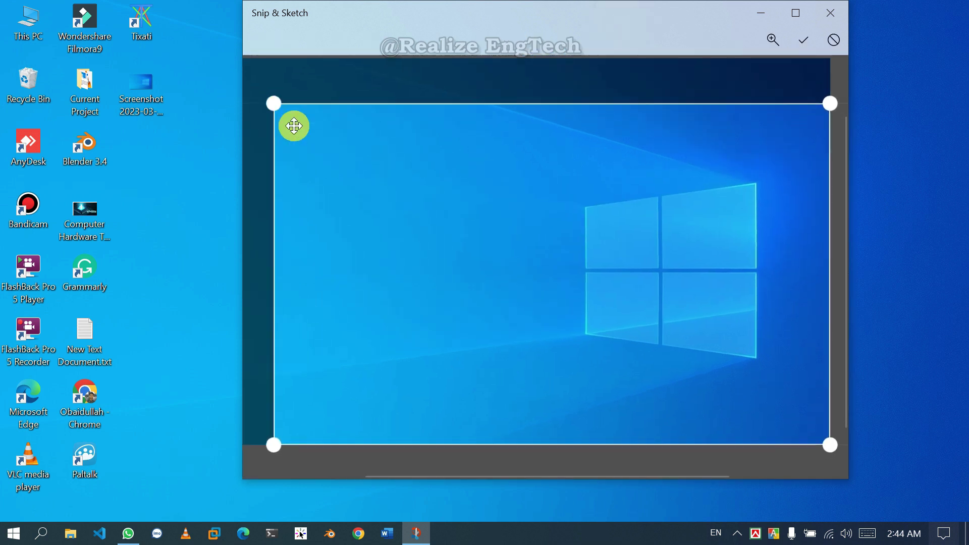
left_click(810, 38)
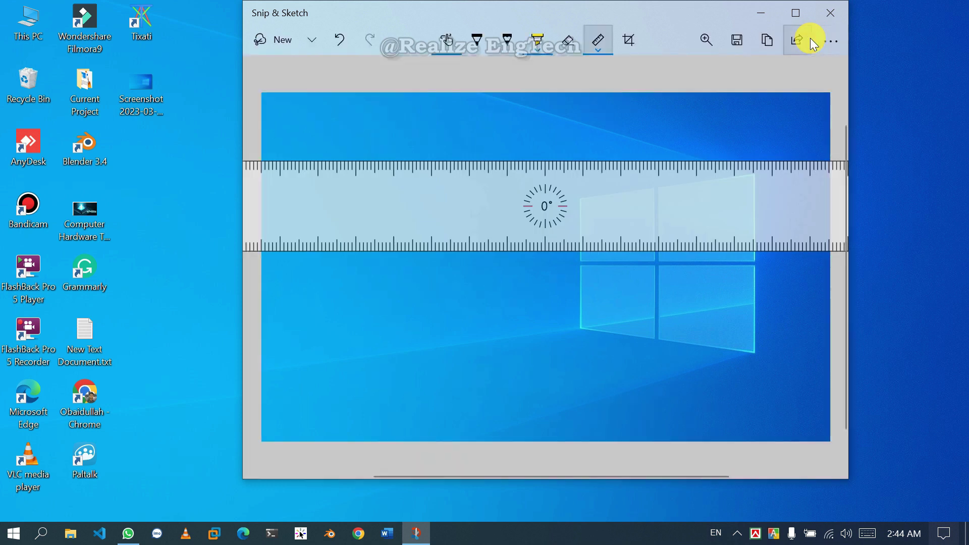
Zoom the cropped snip out to the minimum, copy it, and close the snip
left_click(706, 39)
left_click(637, 78)
left_click_drag(636, 78, 610, 80)
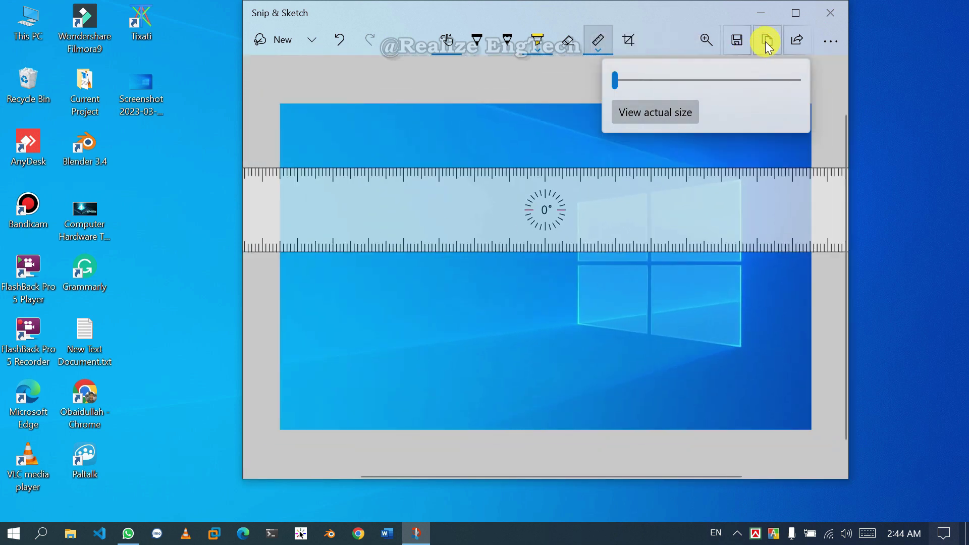
left_click(695, 40)
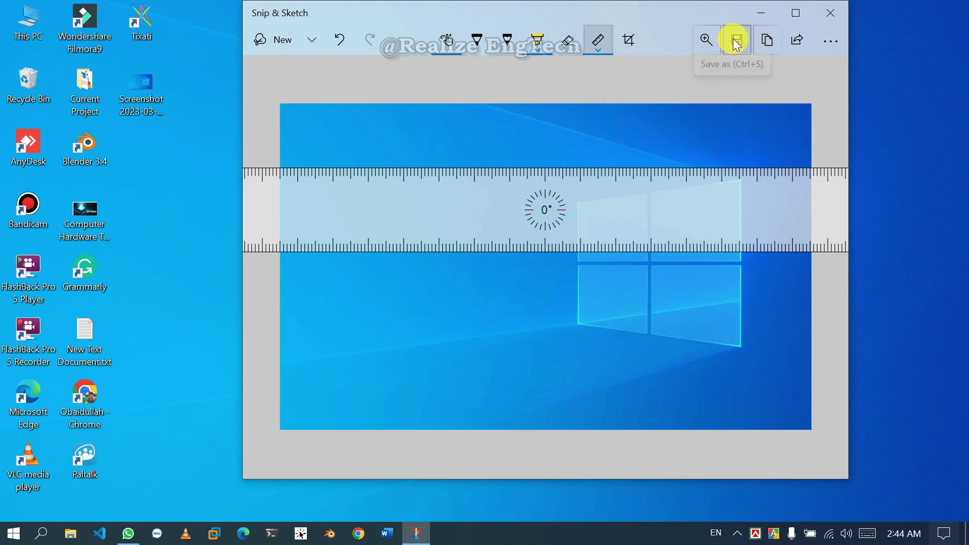
left_click(768, 41)
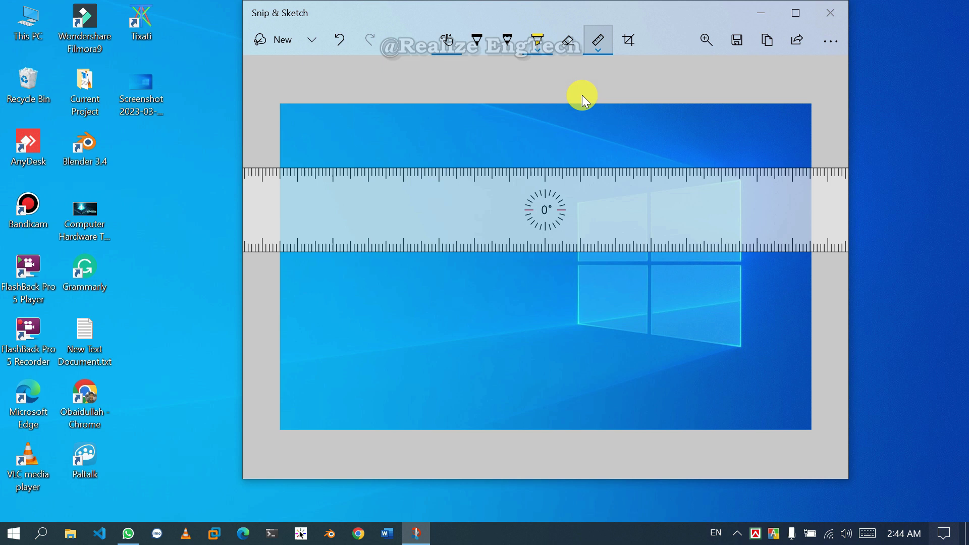
left_click(830, 13)
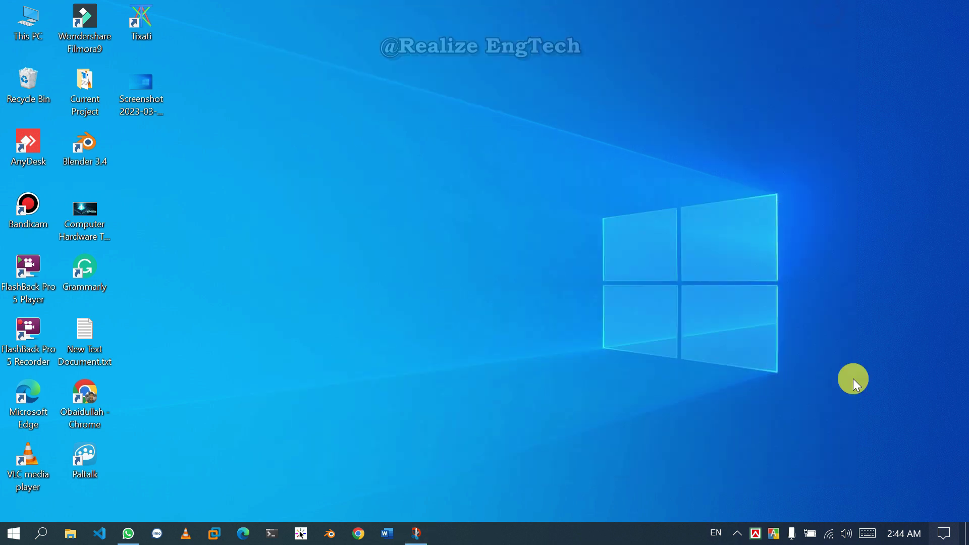
Capture a Freeform Snip around part of the desktop icons and wallpaper, and view it in Snip & Sketch before closing it
left_click(944, 532)
left_click(913, 428)
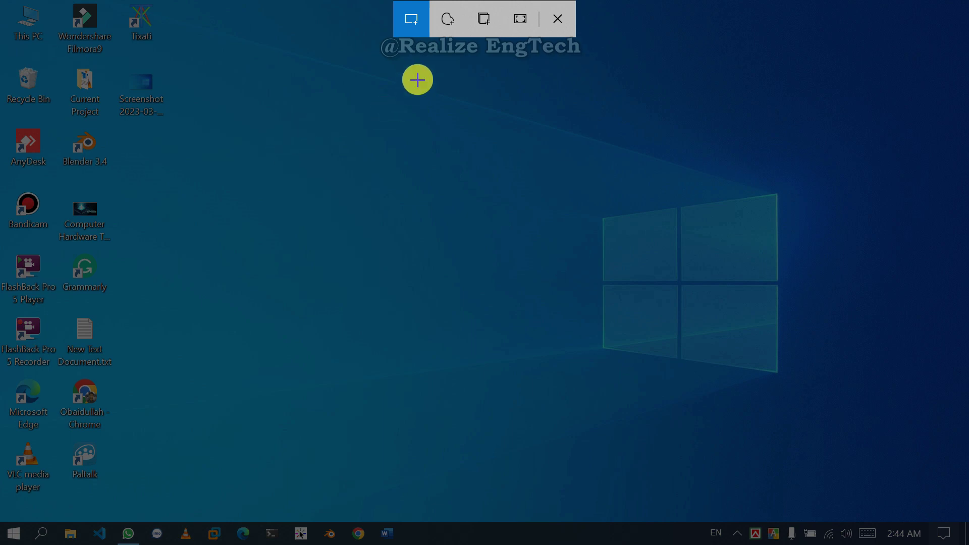
left_click(446, 19)
mouse_move(238, 222)
left_mouse_down()
mouse_move(271, 130)
mouse_move(102, 30)
mouse_move(44, 254)
mouse_move(296, 471)
mouse_move(370, 266)
mouse_move(298, 201)
mouse_move(243, 214)
left_mouse_up()
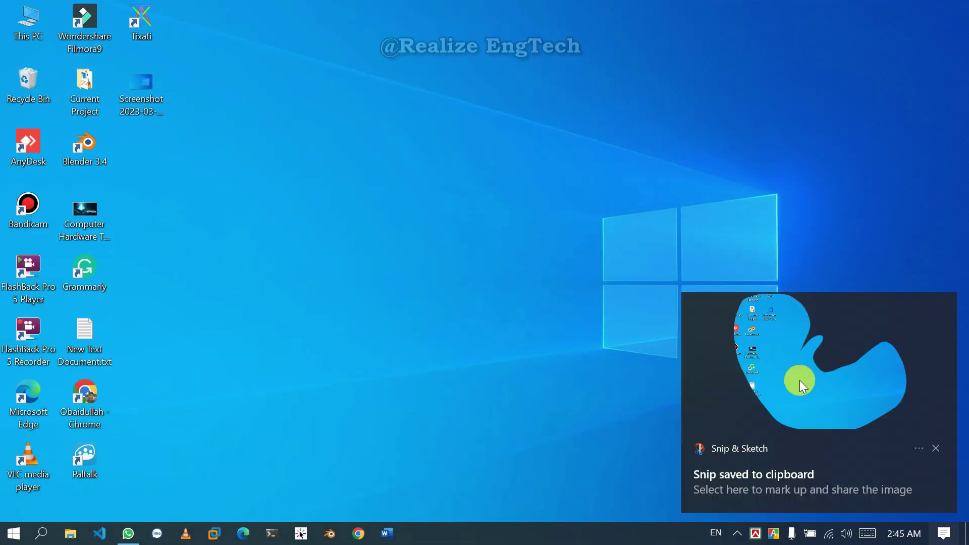
left_click(801, 374)
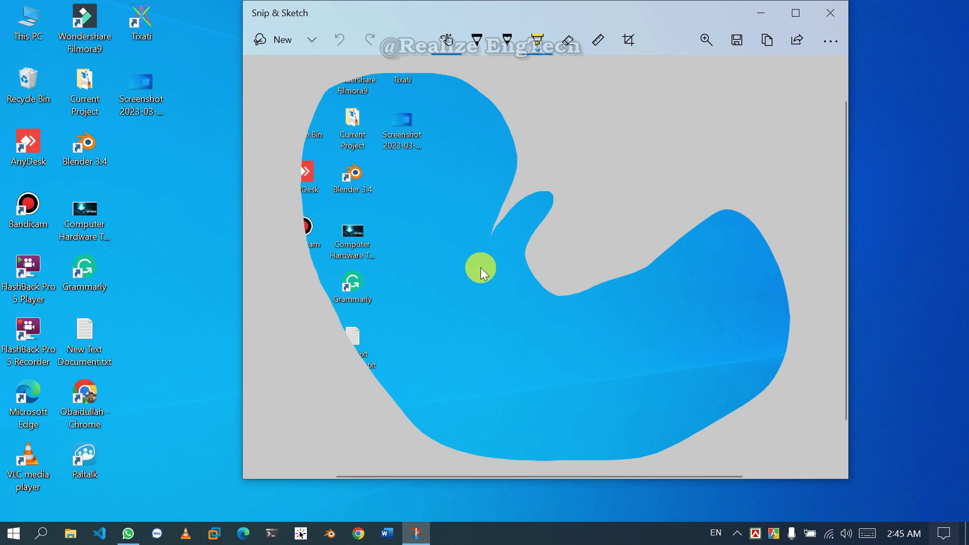
left_click(840, 13)
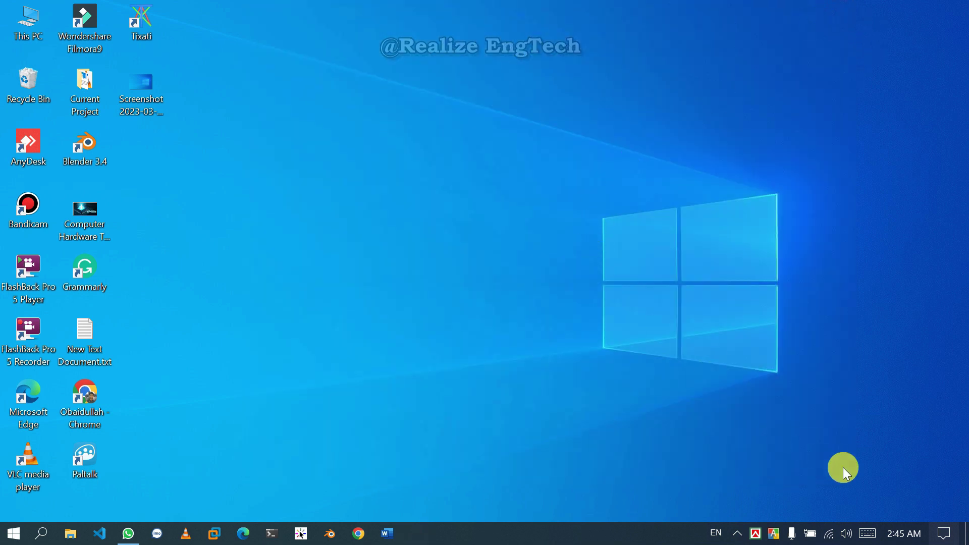
left_click(944, 533)
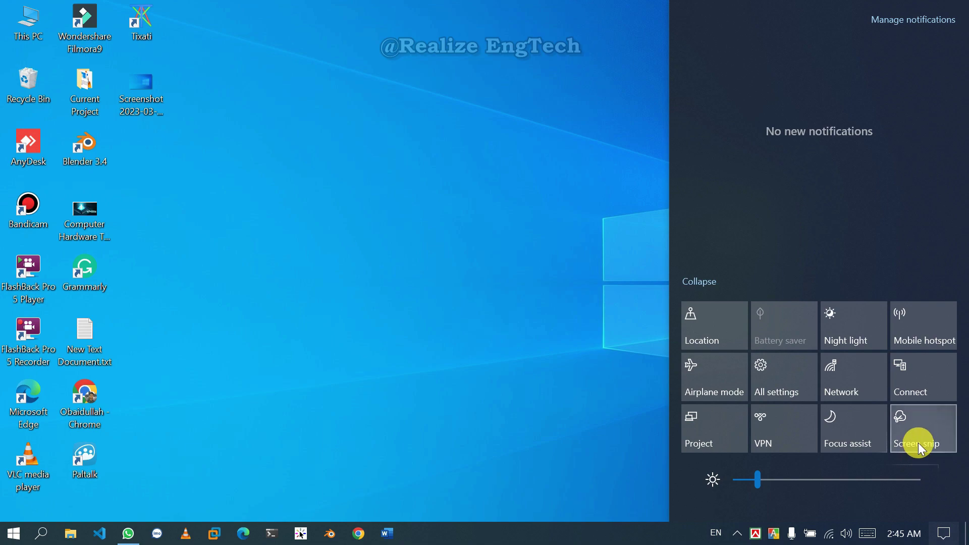
left_click(919, 431)
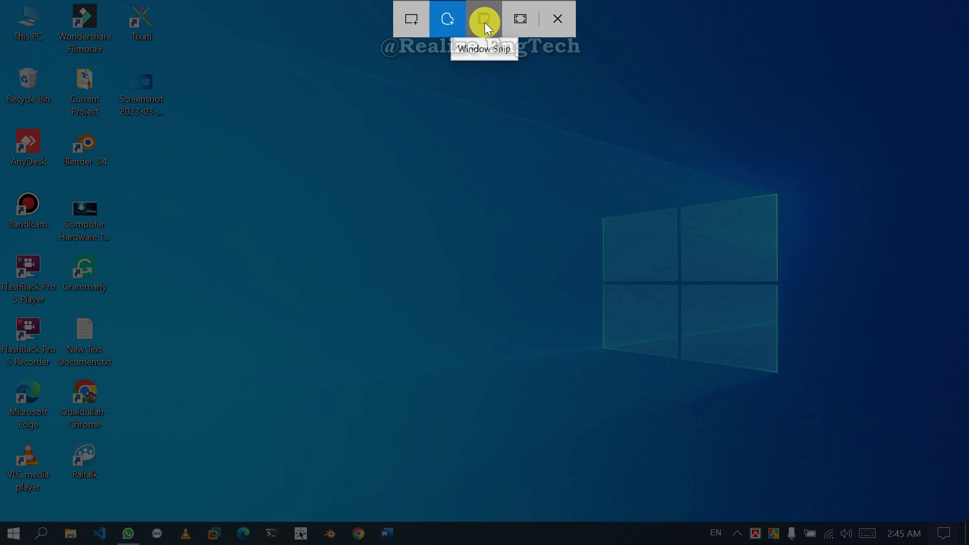
left_click(558, 20)
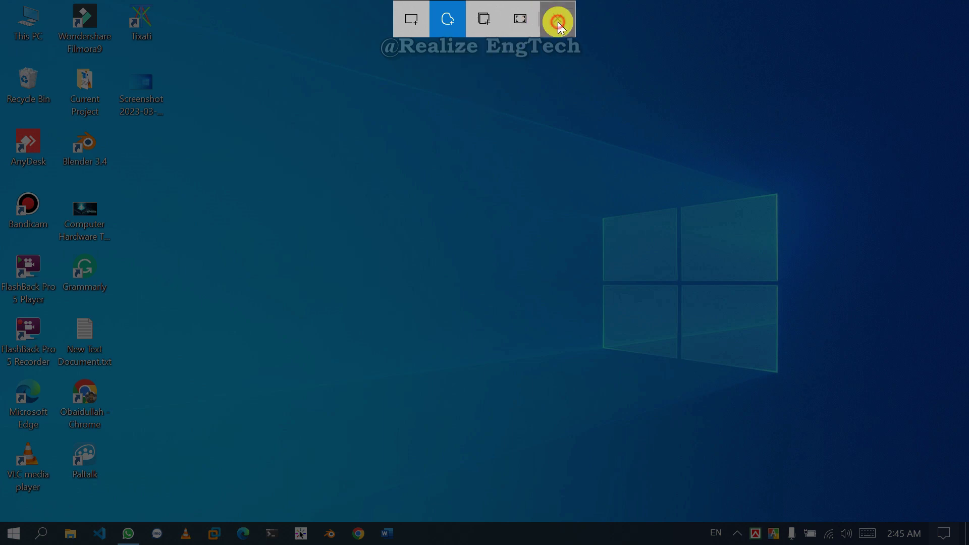
Open the Current Project folder and capture it with a Window Snip, viewing the result in Snip & Sketch before closing both windows
double_click(85, 91)
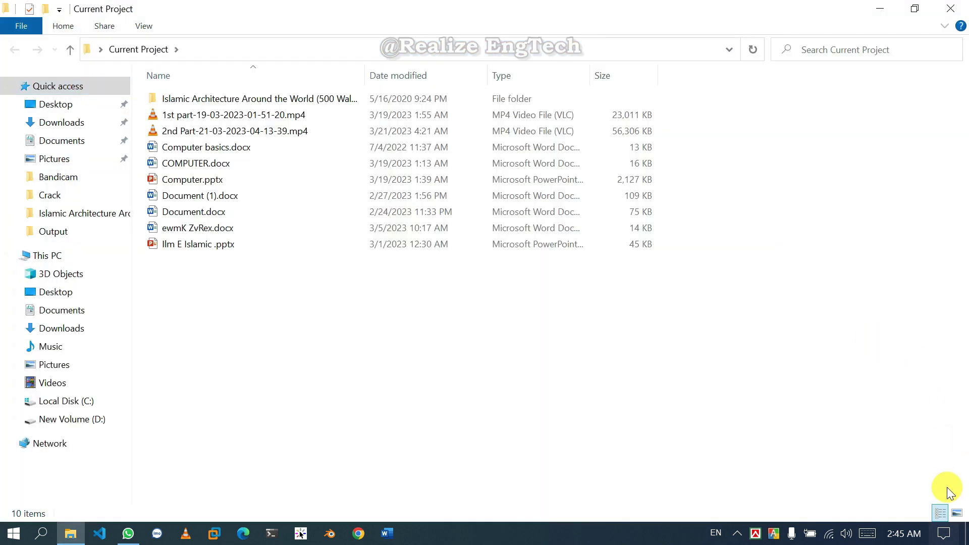
left_click(944, 534)
left_click(923, 428)
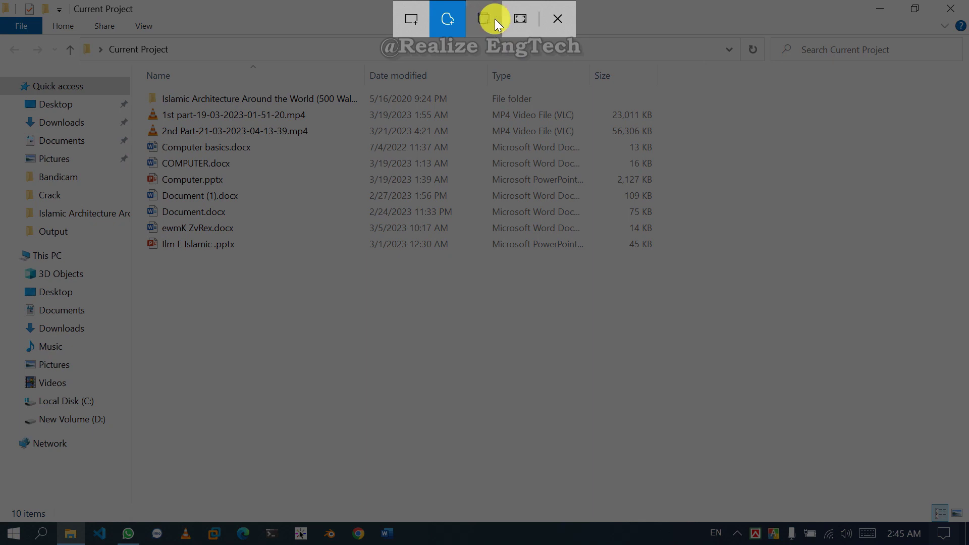
left_click(495, 19)
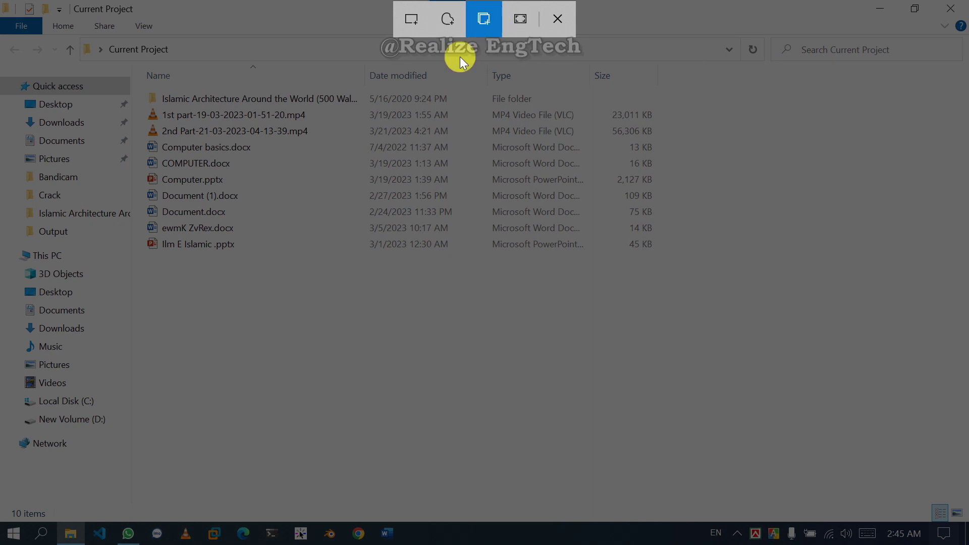
left_click(316, 7)
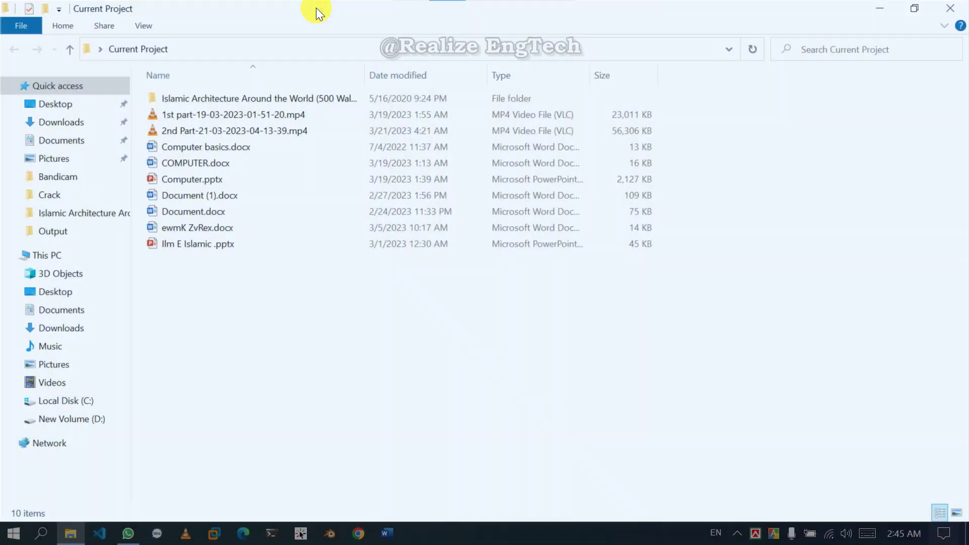
left_click(785, 348)
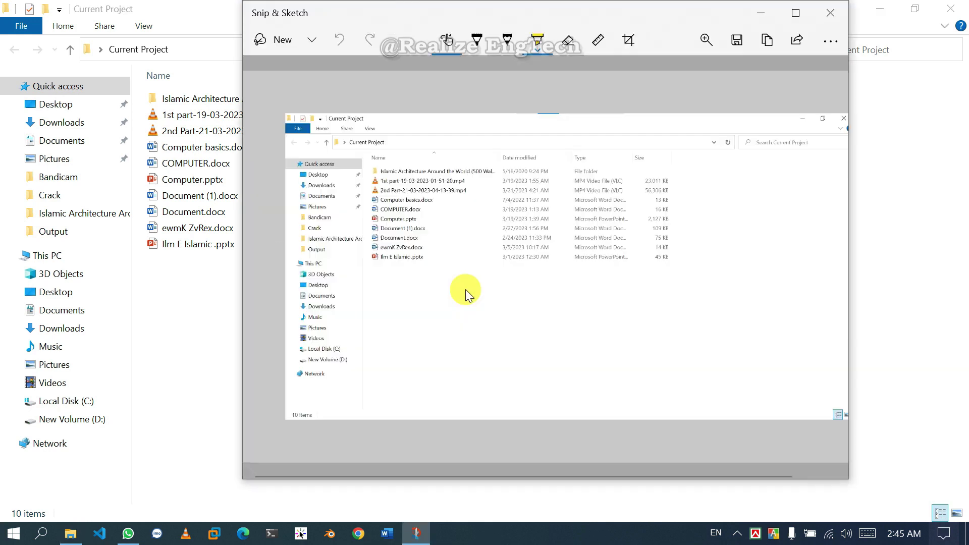
left_click(830, 13)
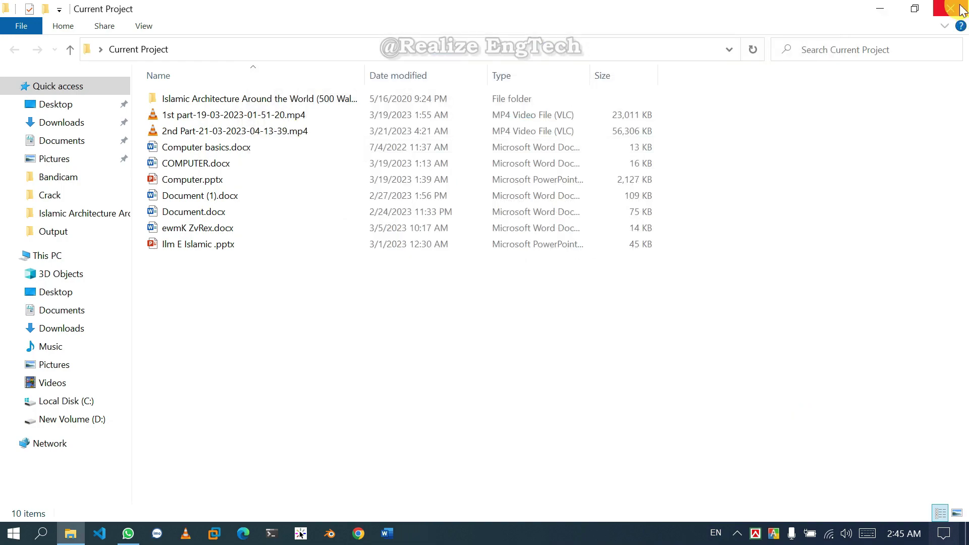
left_click(960, 7)
Capture a Fullscreen Snip of the desktop, view the snip notification's options, and dismiss the notification
left_click(944, 534)
left_click(931, 436)
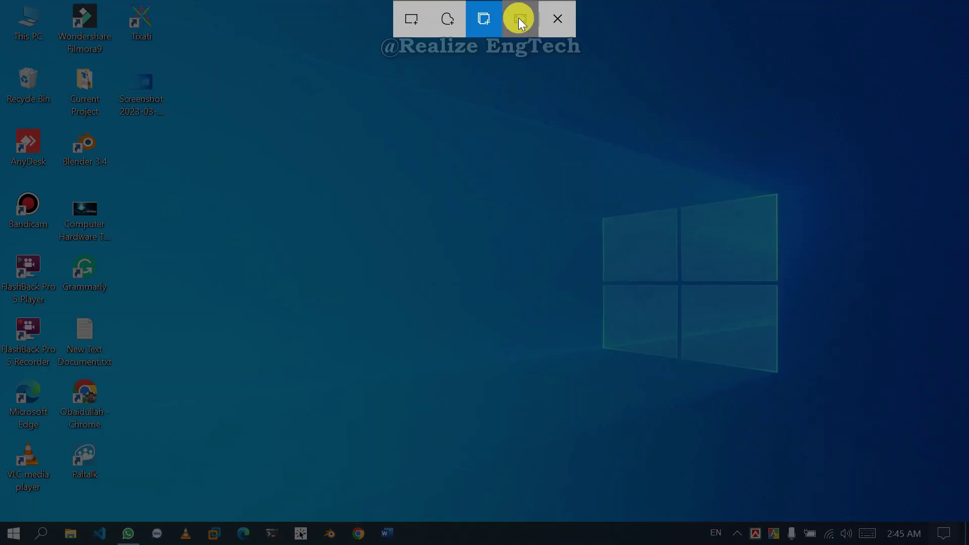
left_click(519, 17)
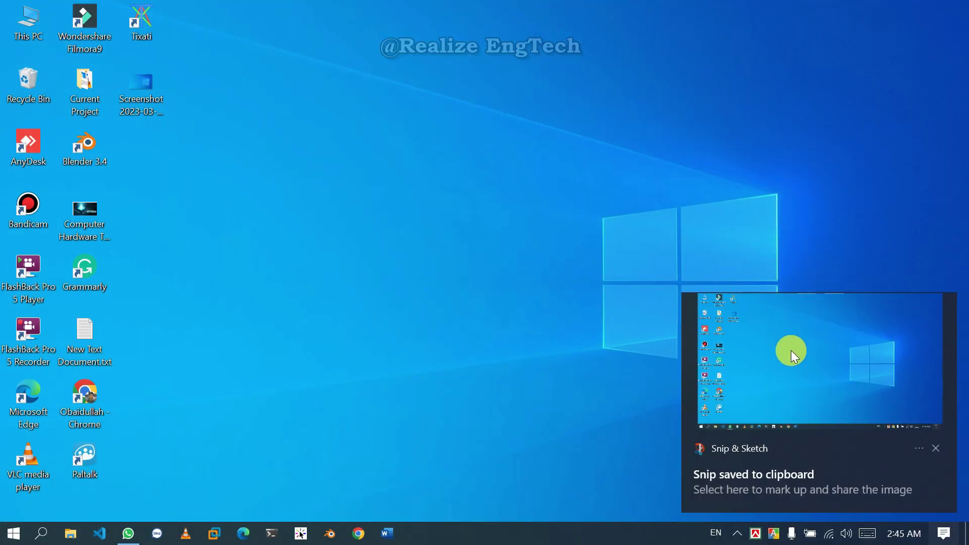
left_click(920, 449)
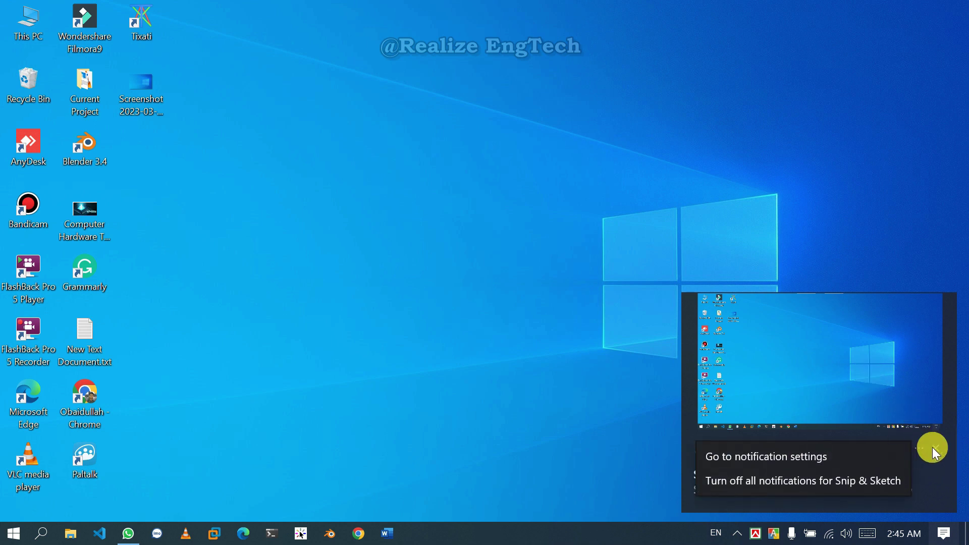
left_click(934, 447)
left_click(935, 448)
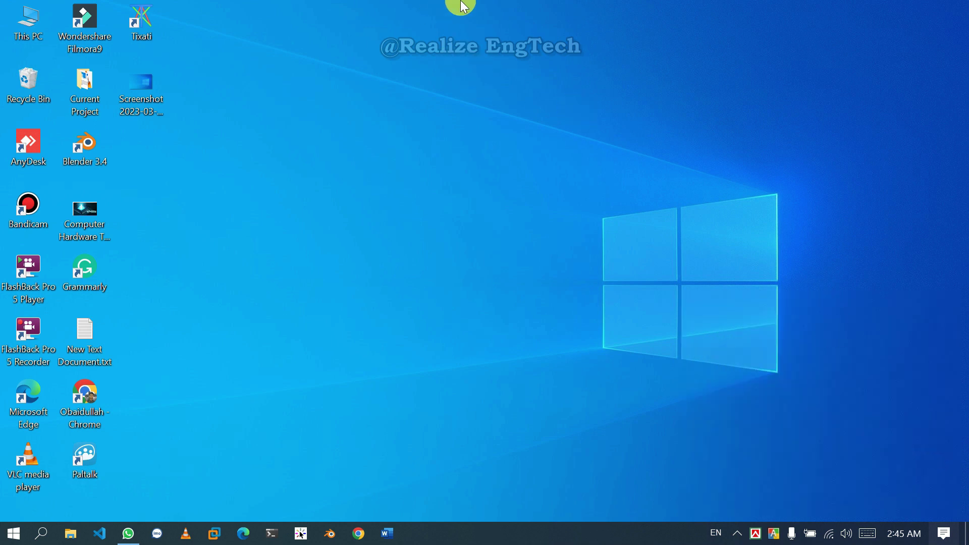
Open the action center and clear all notifications
left_click(944, 533)
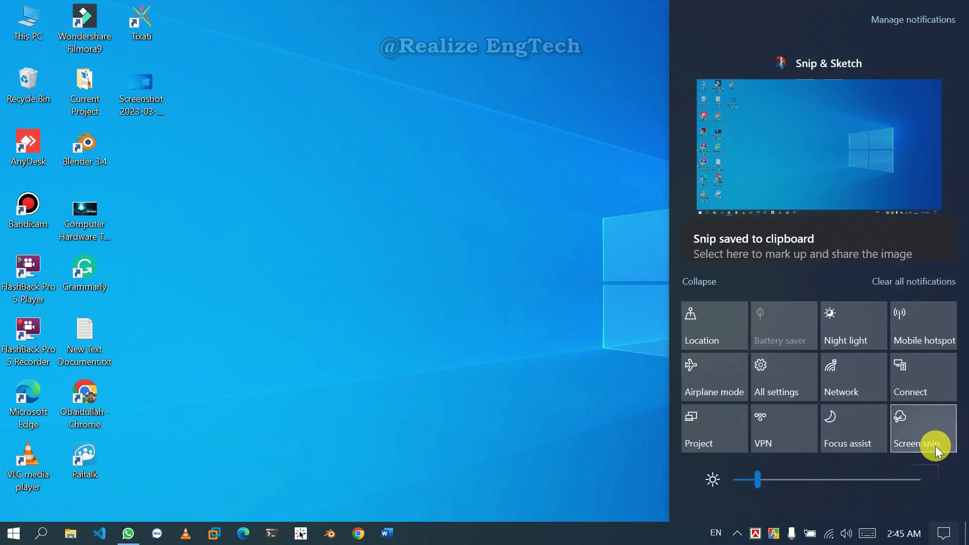
mouse_move(756, 481)
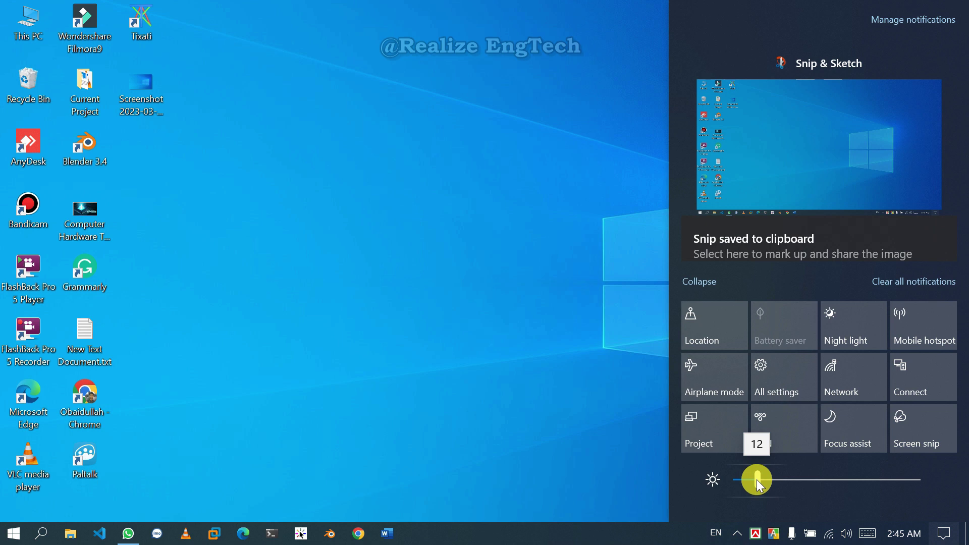
left_click(904, 281)
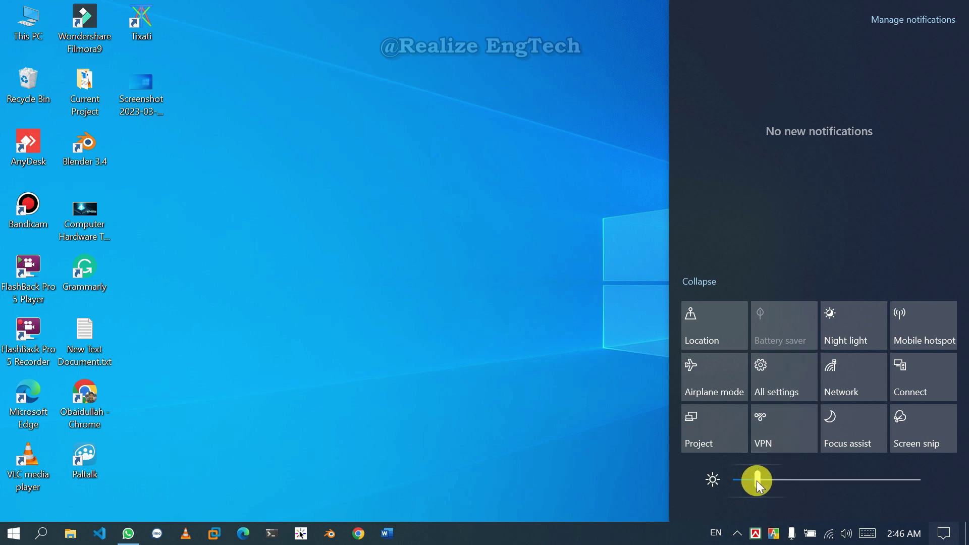
mouse_move(756, 481)
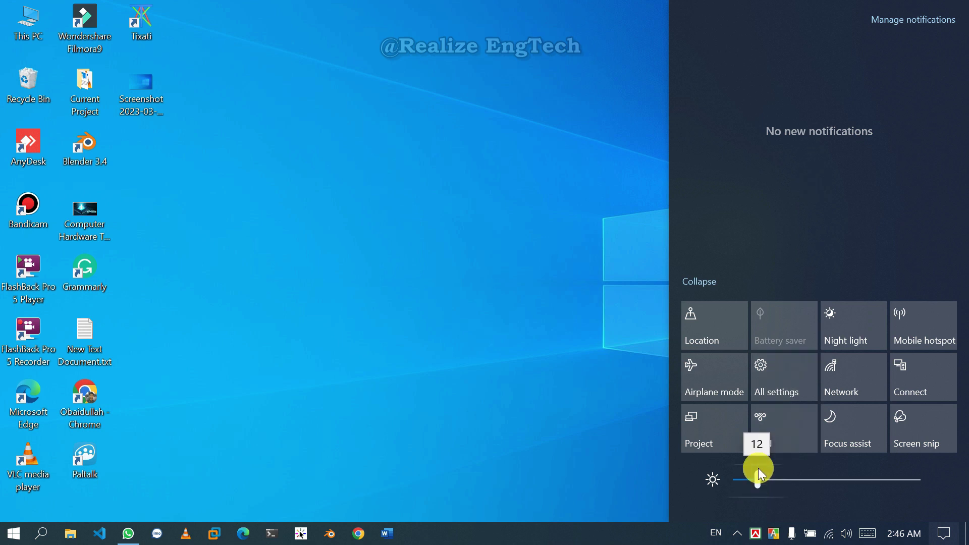